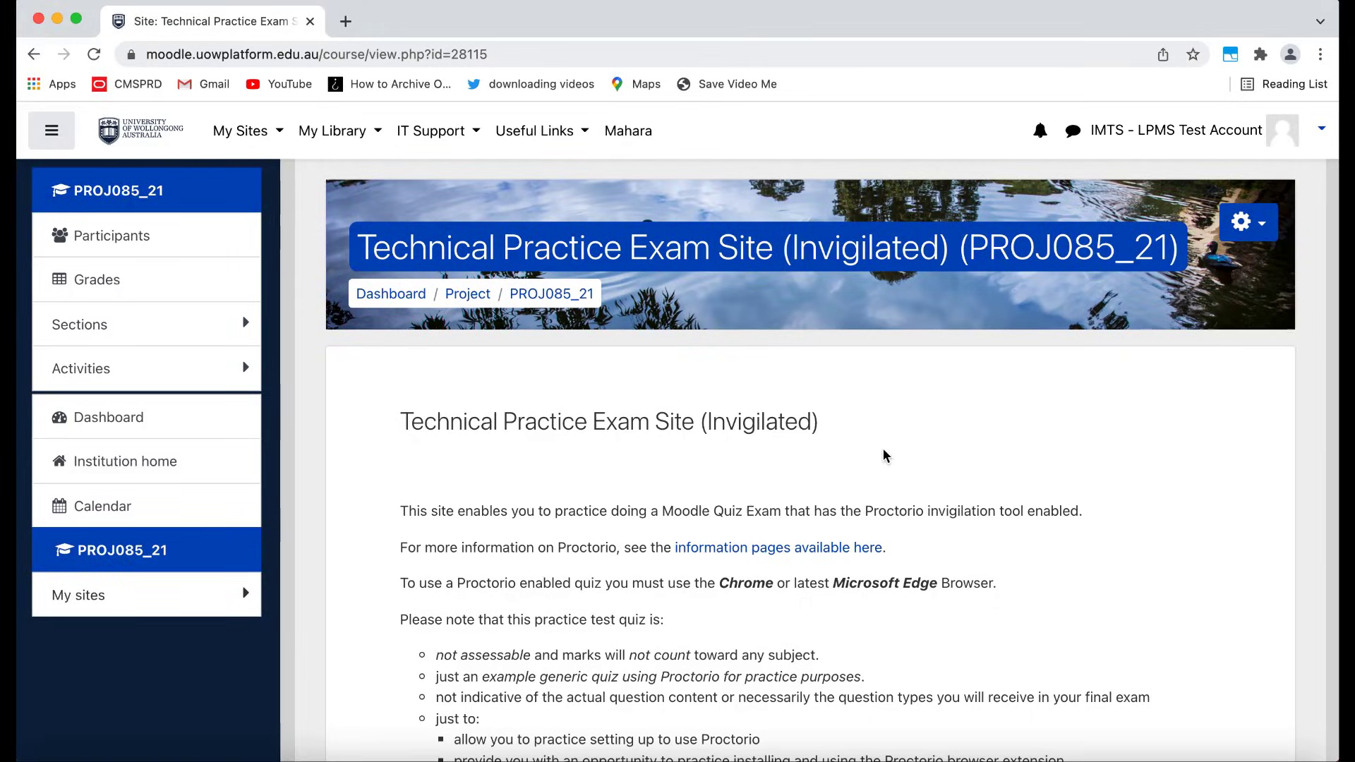
Open the 'Test invigilated quiz (Remotely Proctored)' and scroll to its extension-required notice.
scroll(886, 456, "down", 15)
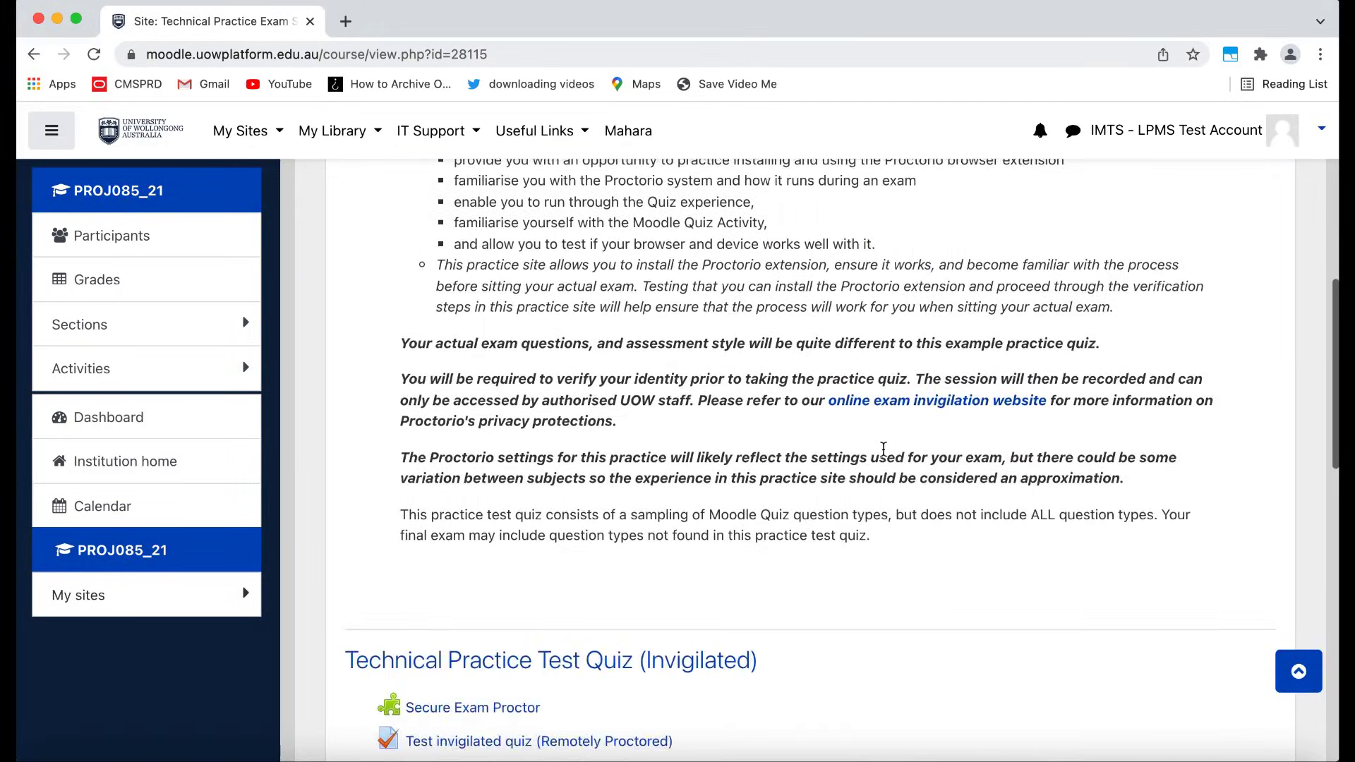
scroll(883, 449, "down", 5)
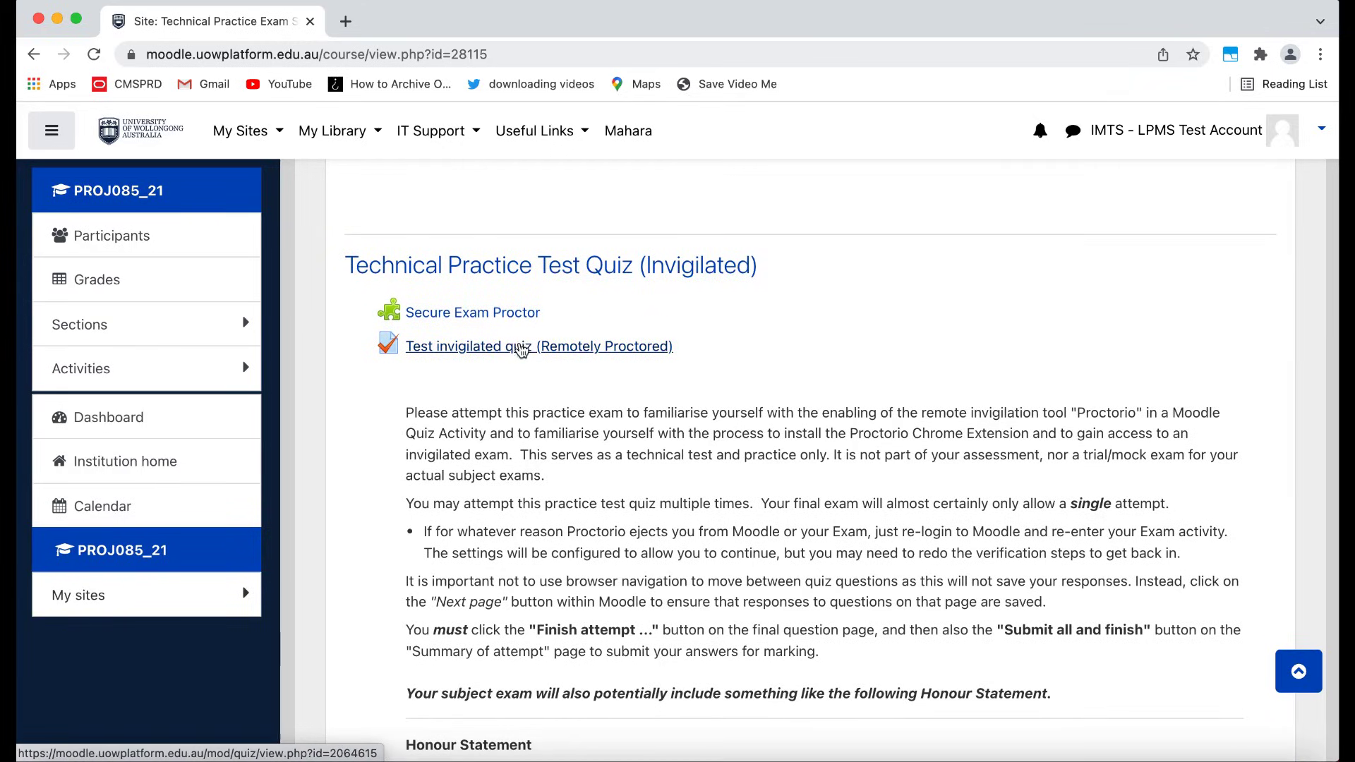
left_click(524, 355)
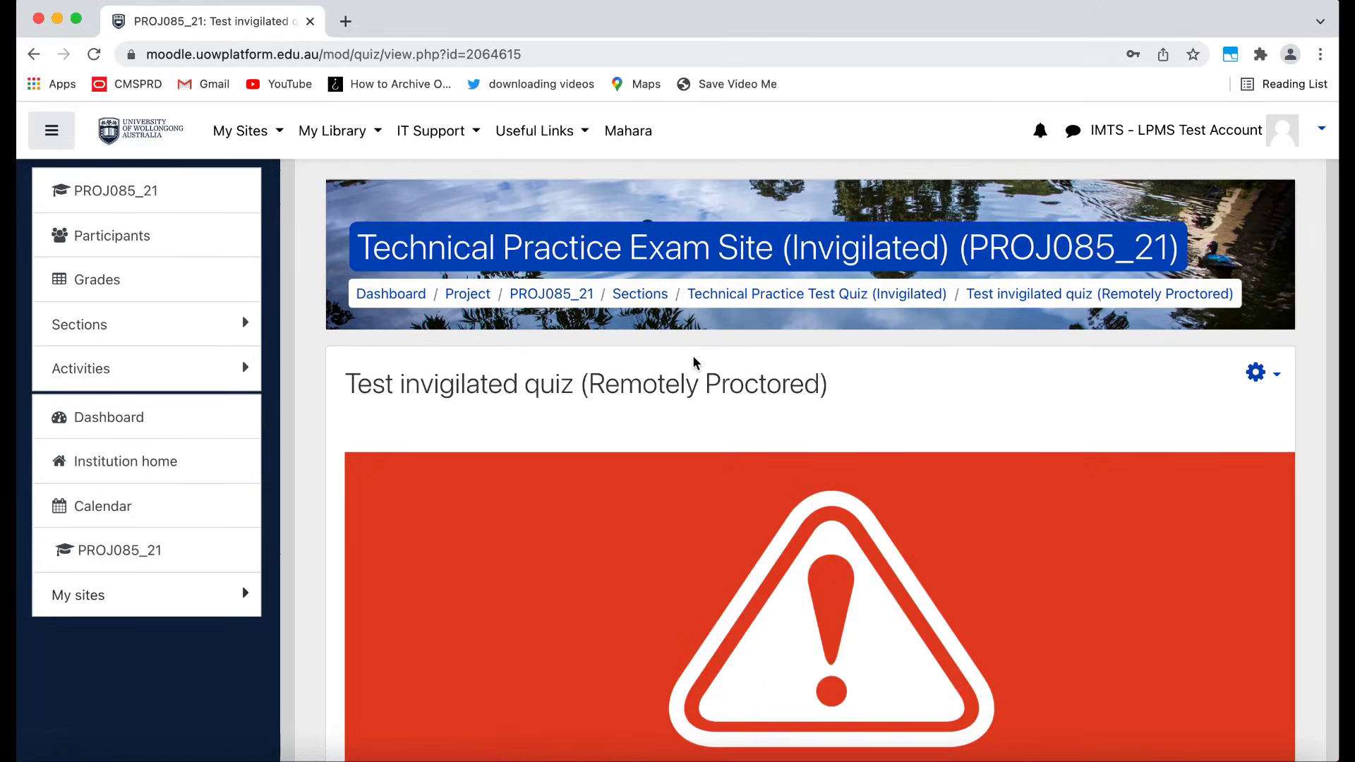
scroll(695, 362, "down", 1)
scroll(695, 362, "down", 4)
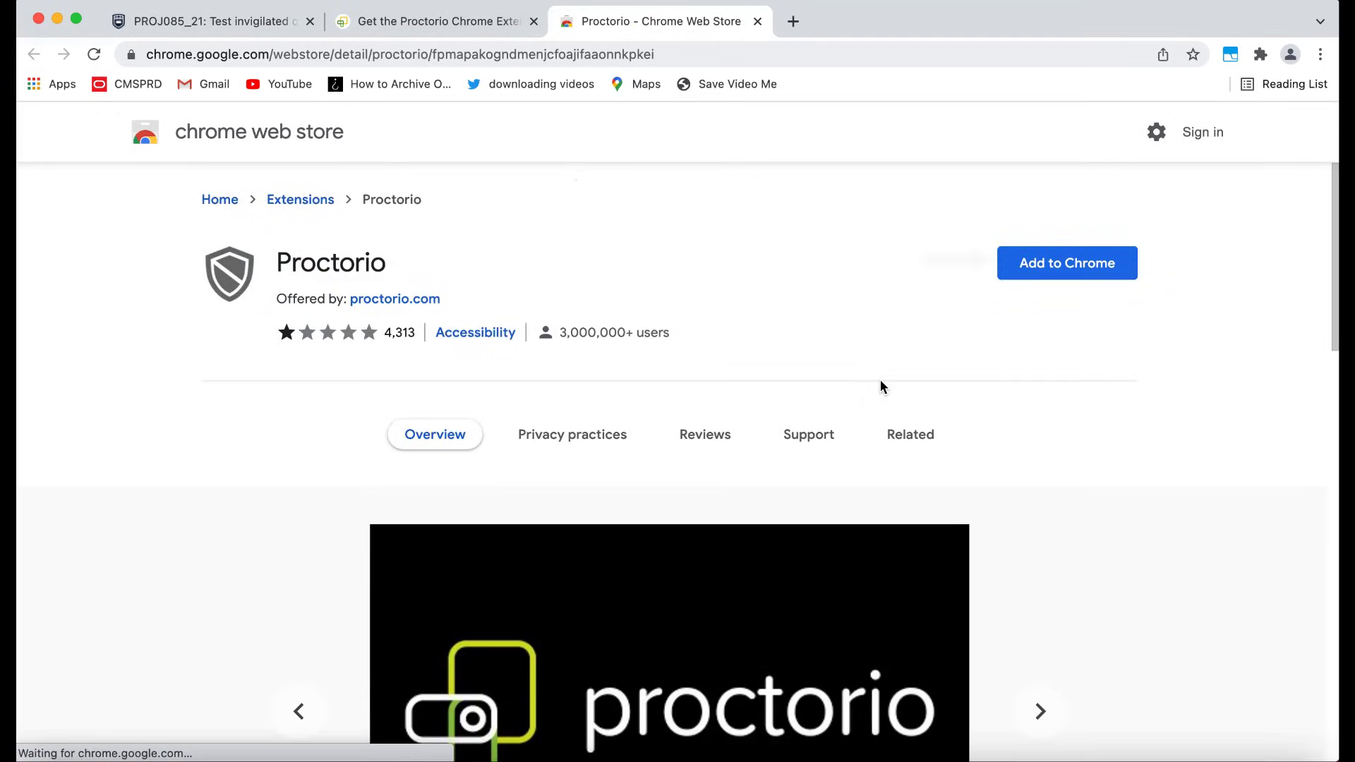
Add the Proctorio extension to Chrome, then close the Chrome Web Store and getproctorio tabs.
left_click(1062, 269)
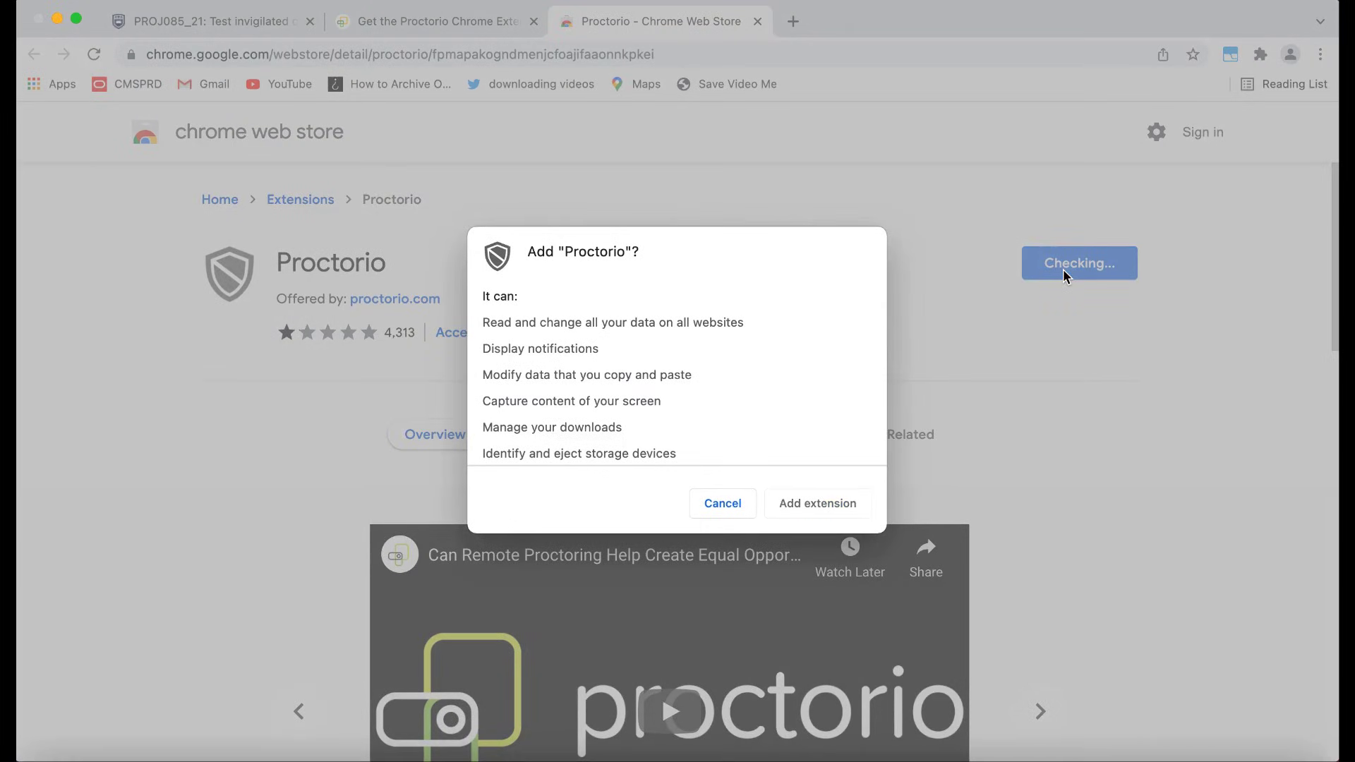
left_click(815, 503)
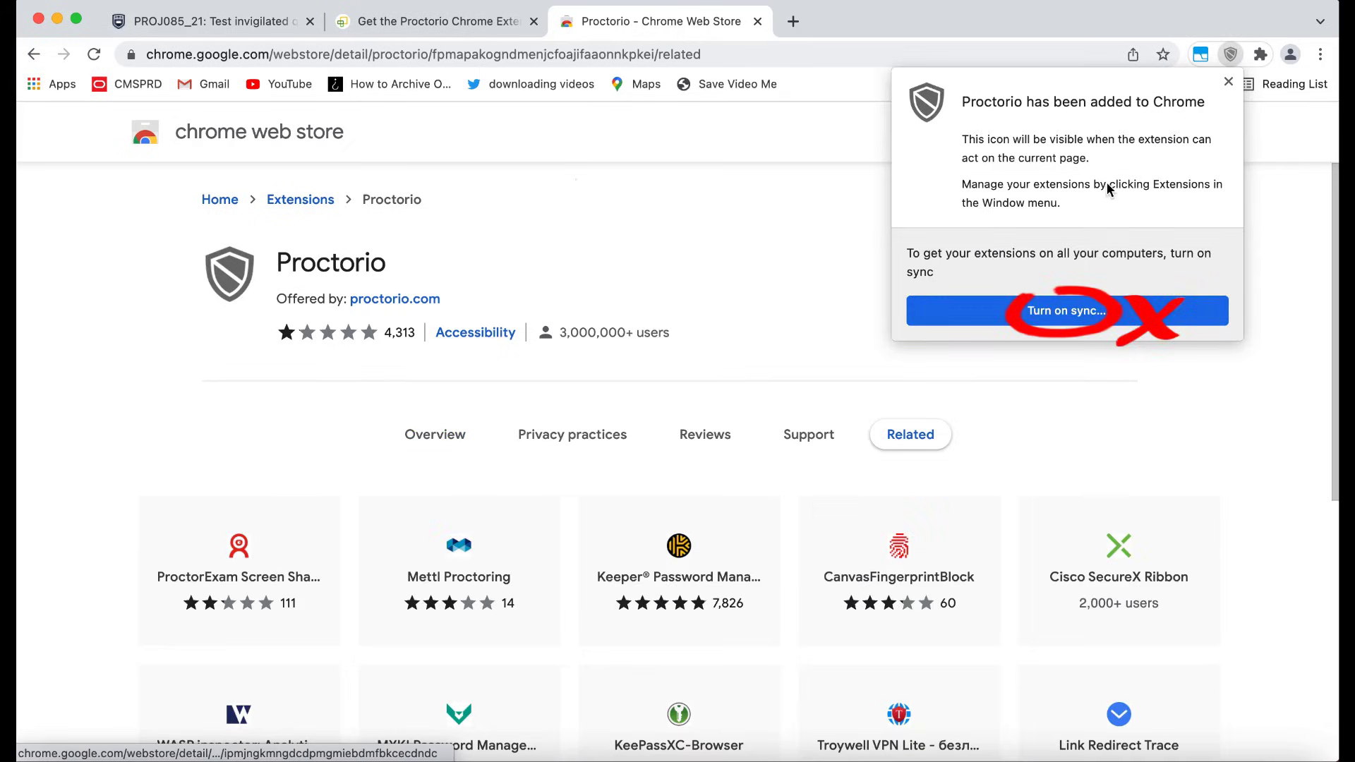
left_click(1229, 82)
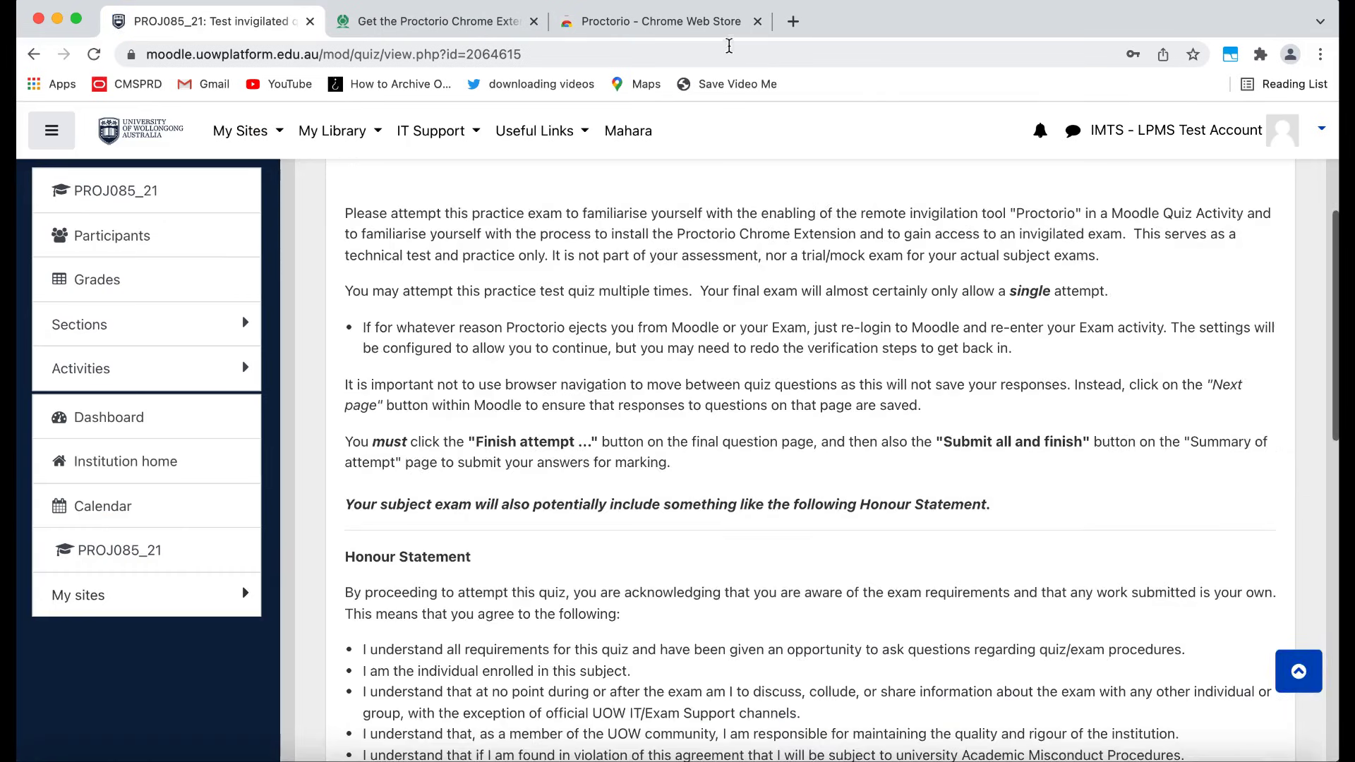
left_click(672, 23)
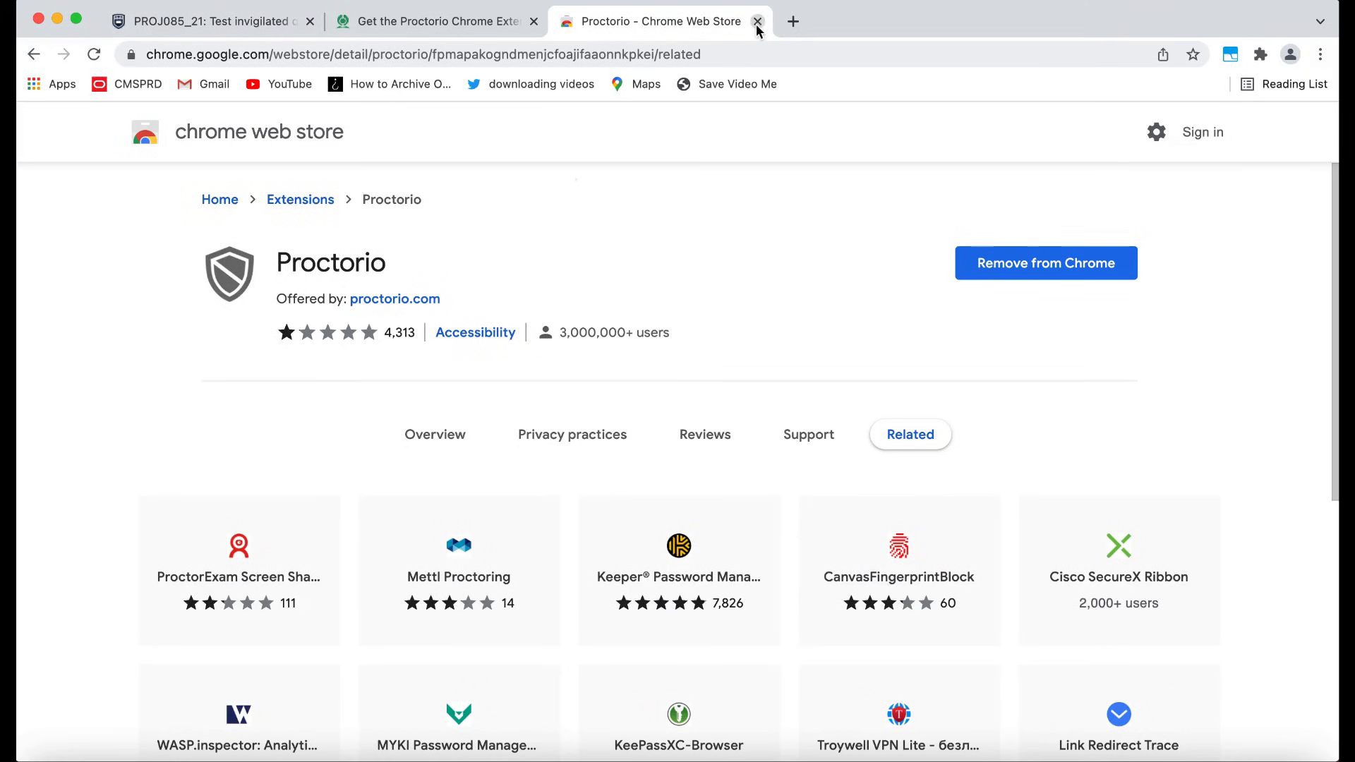
left_click(757, 22)
Close the Proctorio download tab and choose Re-attempt quiz below the previous attempts summary.
left_click(534, 22)
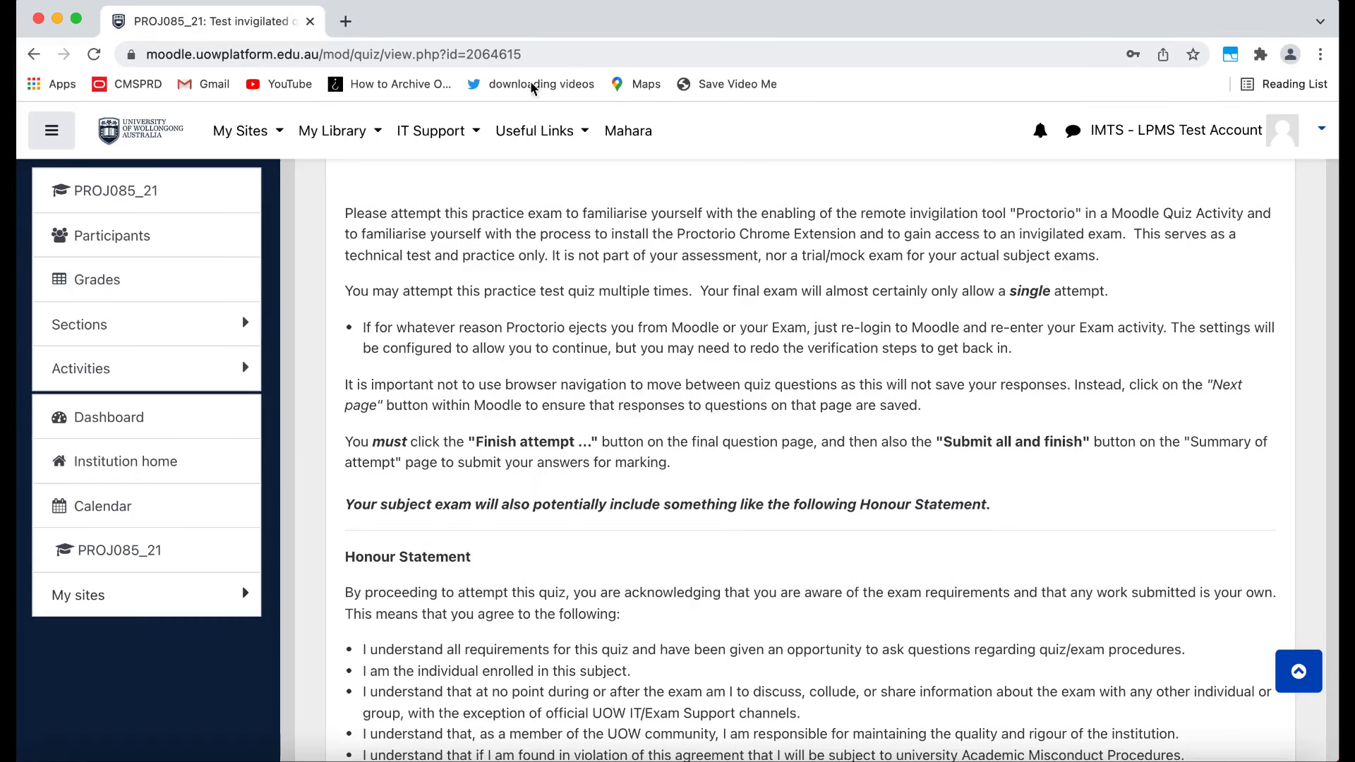
scroll(616, 376, "down", 3)
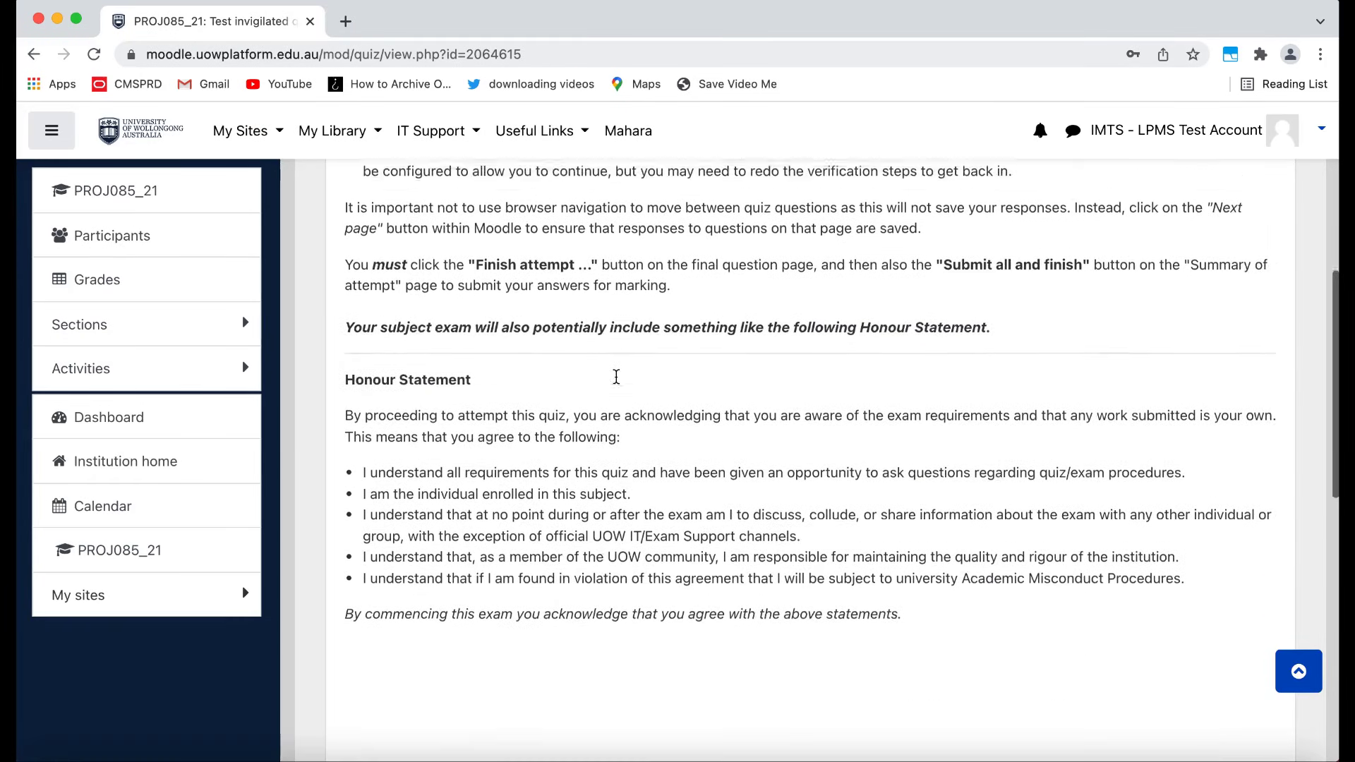
scroll(616, 376, "up", 6)
scroll(616, 376, "down", 10)
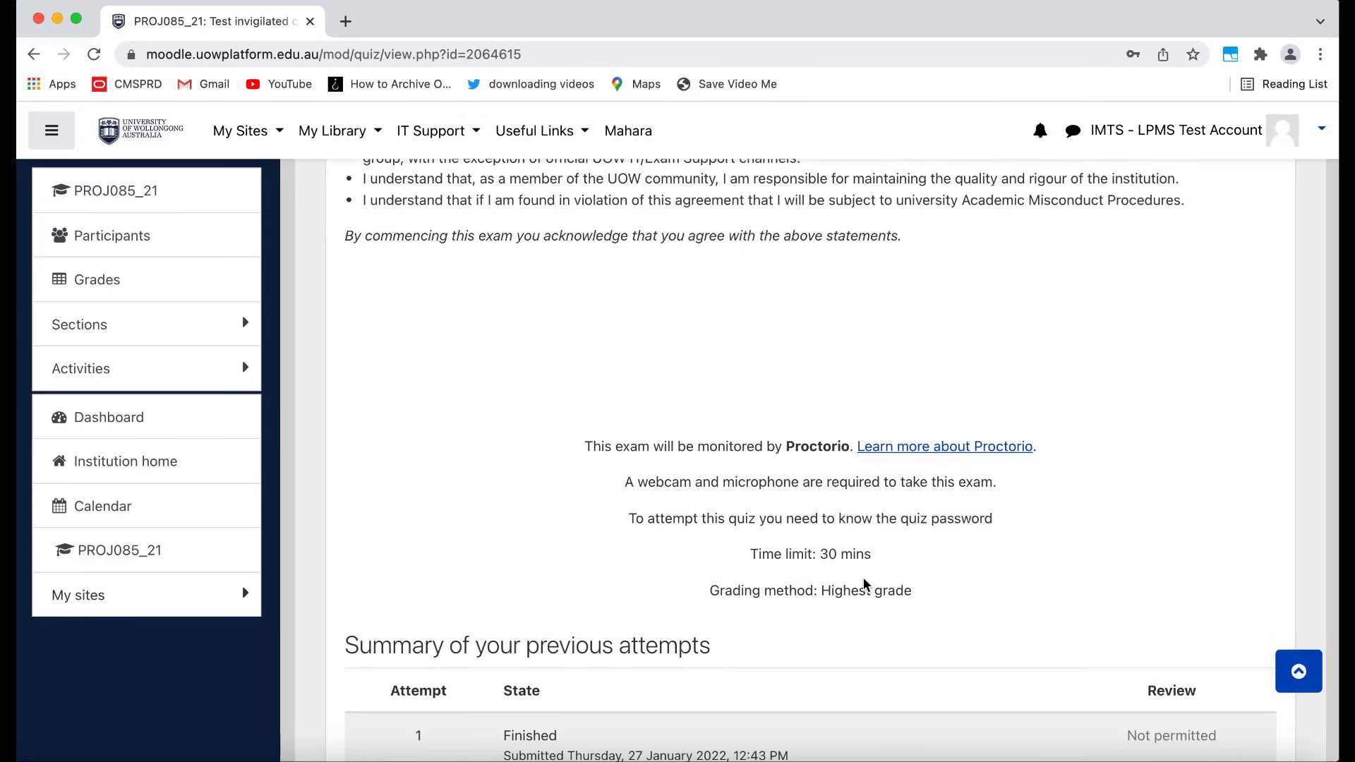
scroll(866, 584, "down", 3)
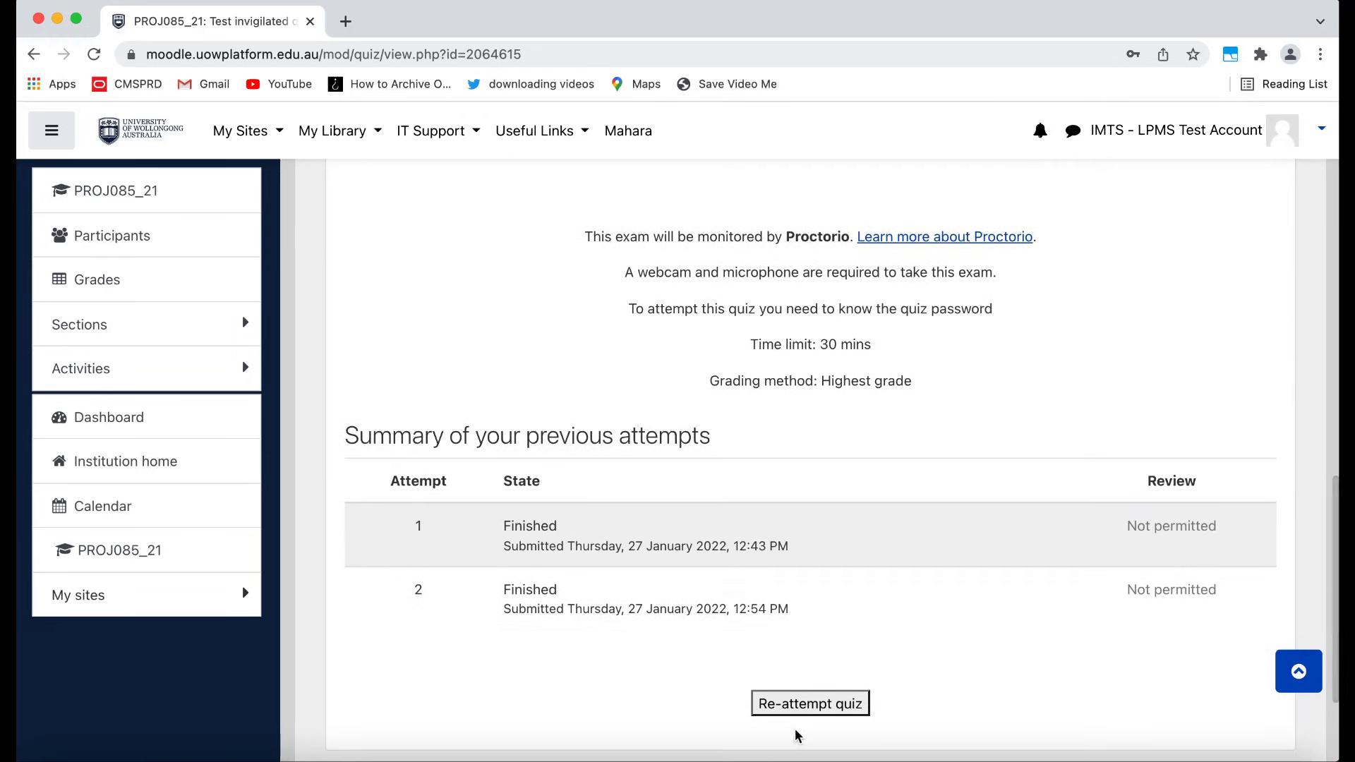
left_click(811, 705)
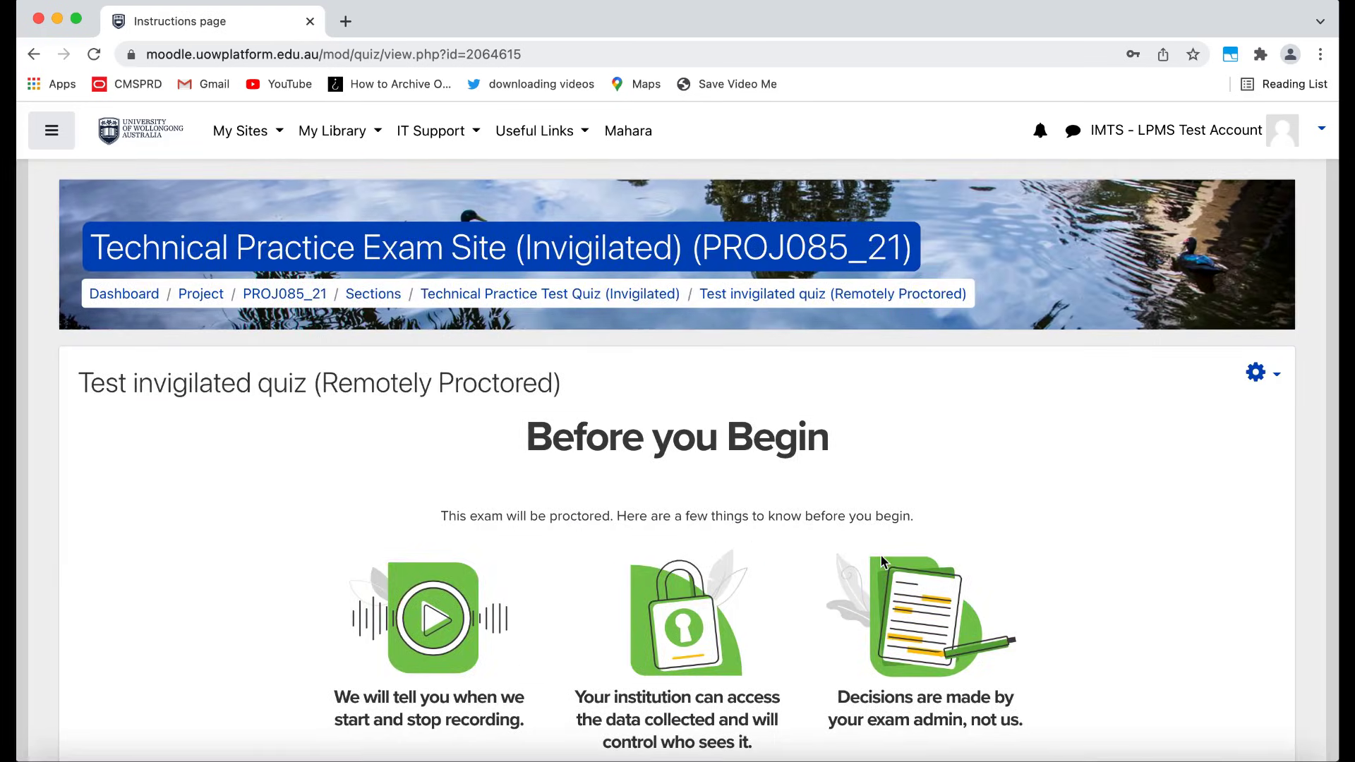
scroll(984, 463, "down", 5)
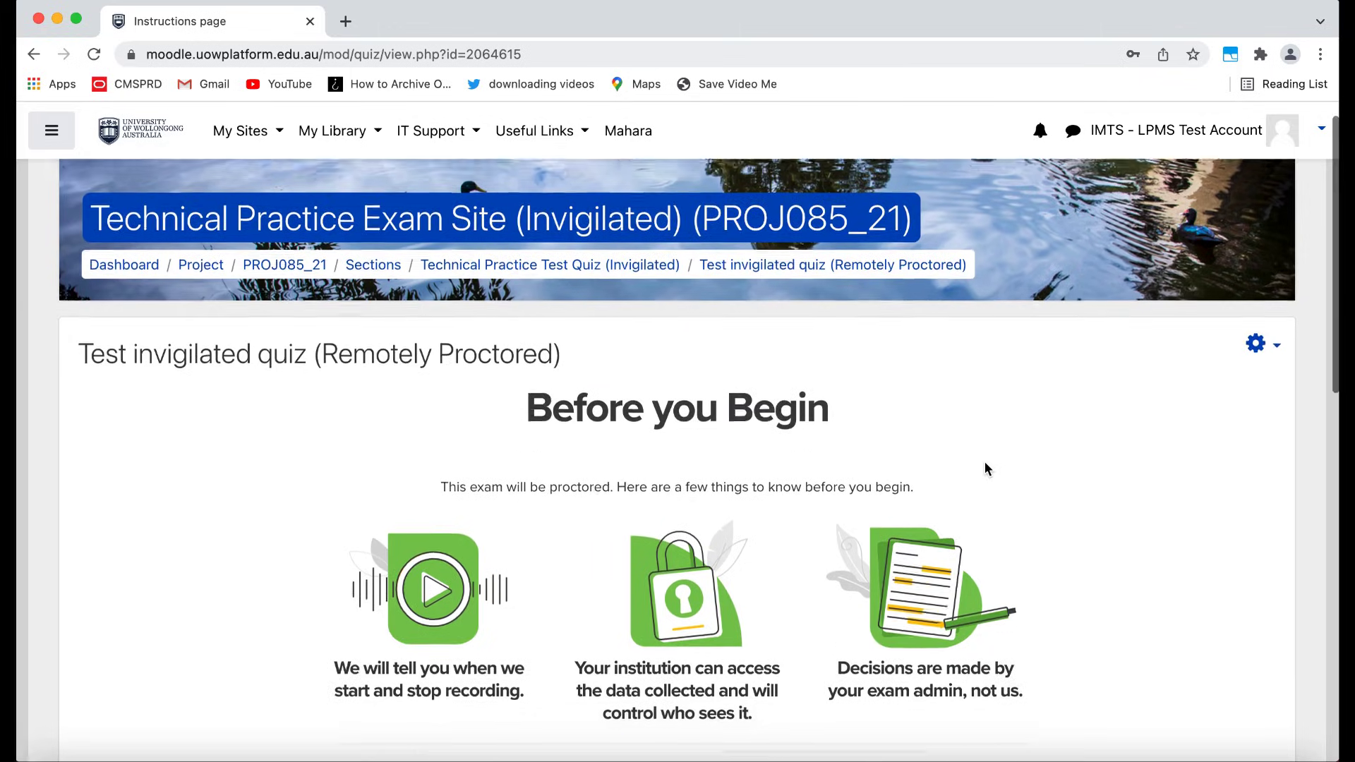
scroll(984, 462, "down", 3)
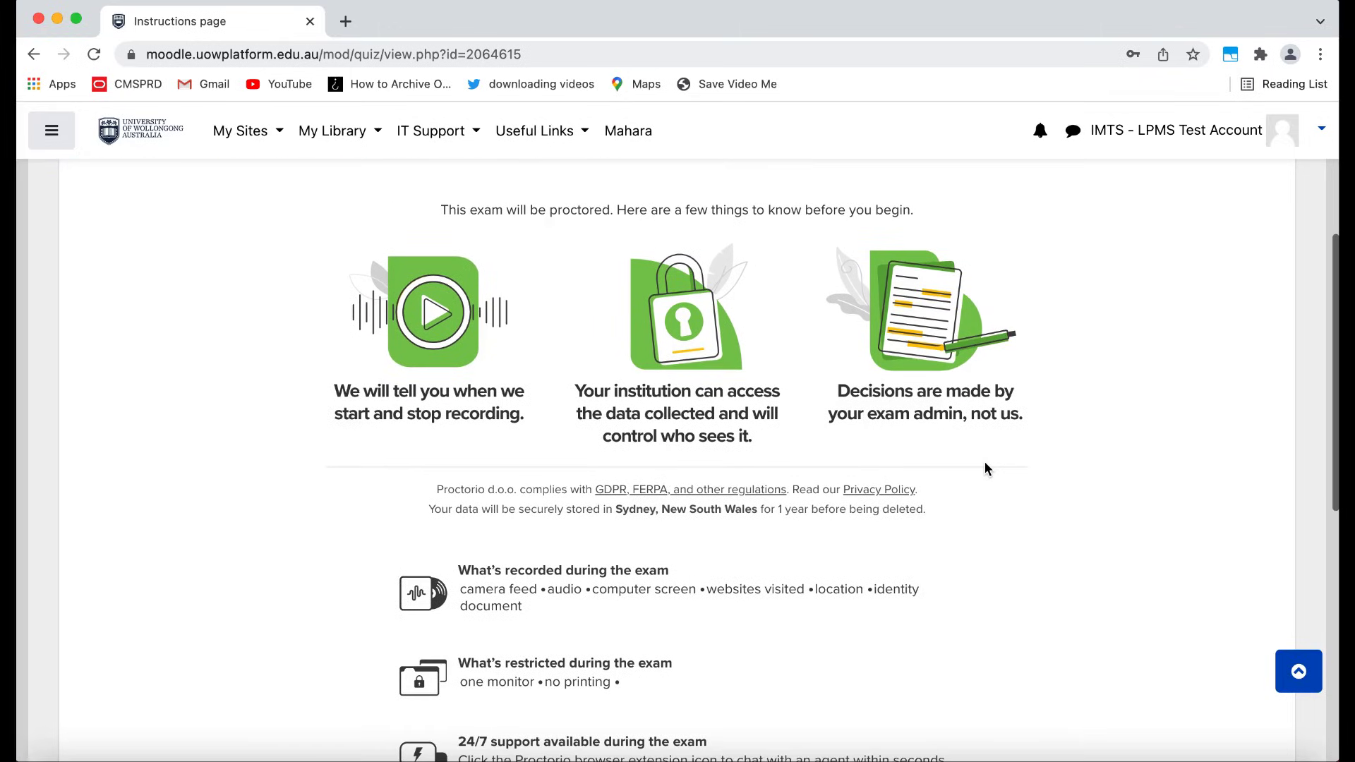
scroll(984, 463, "down", 5)
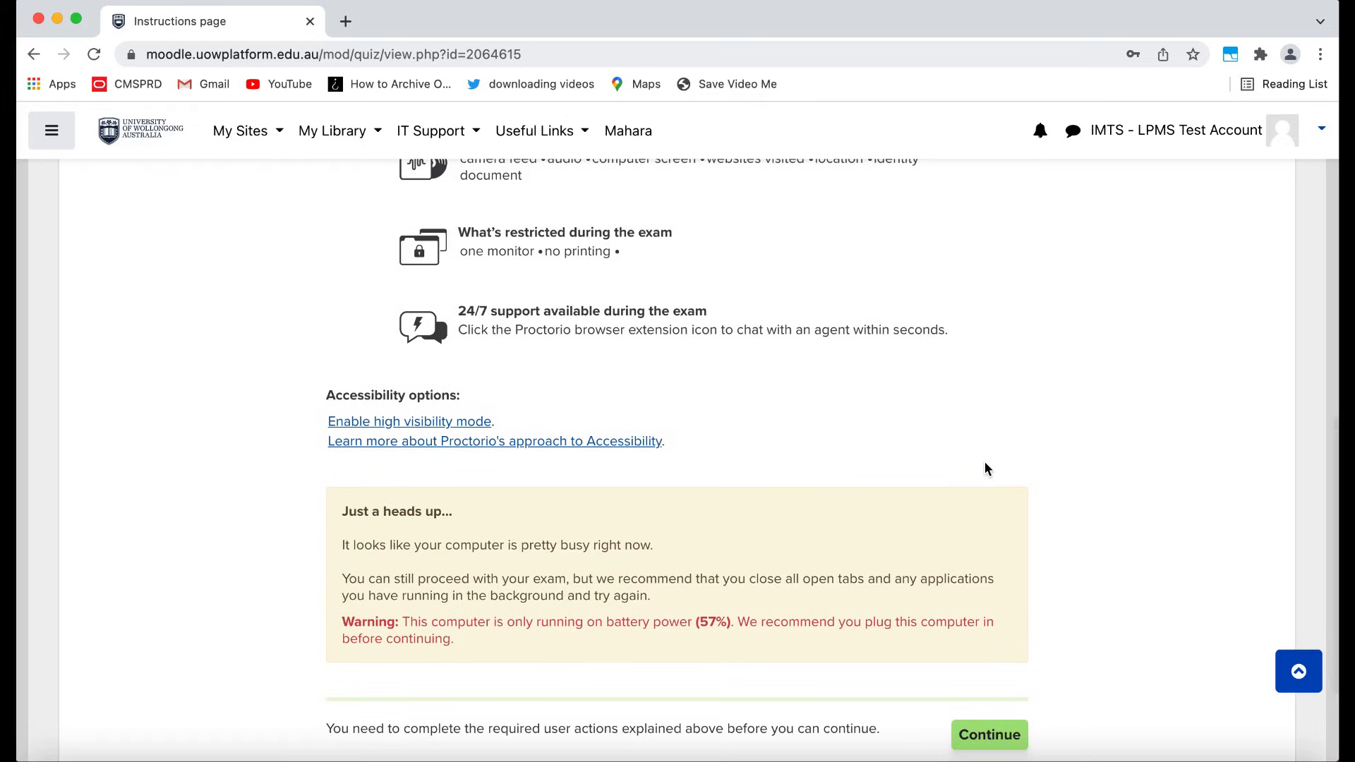
scroll(984, 463, "down", 1)
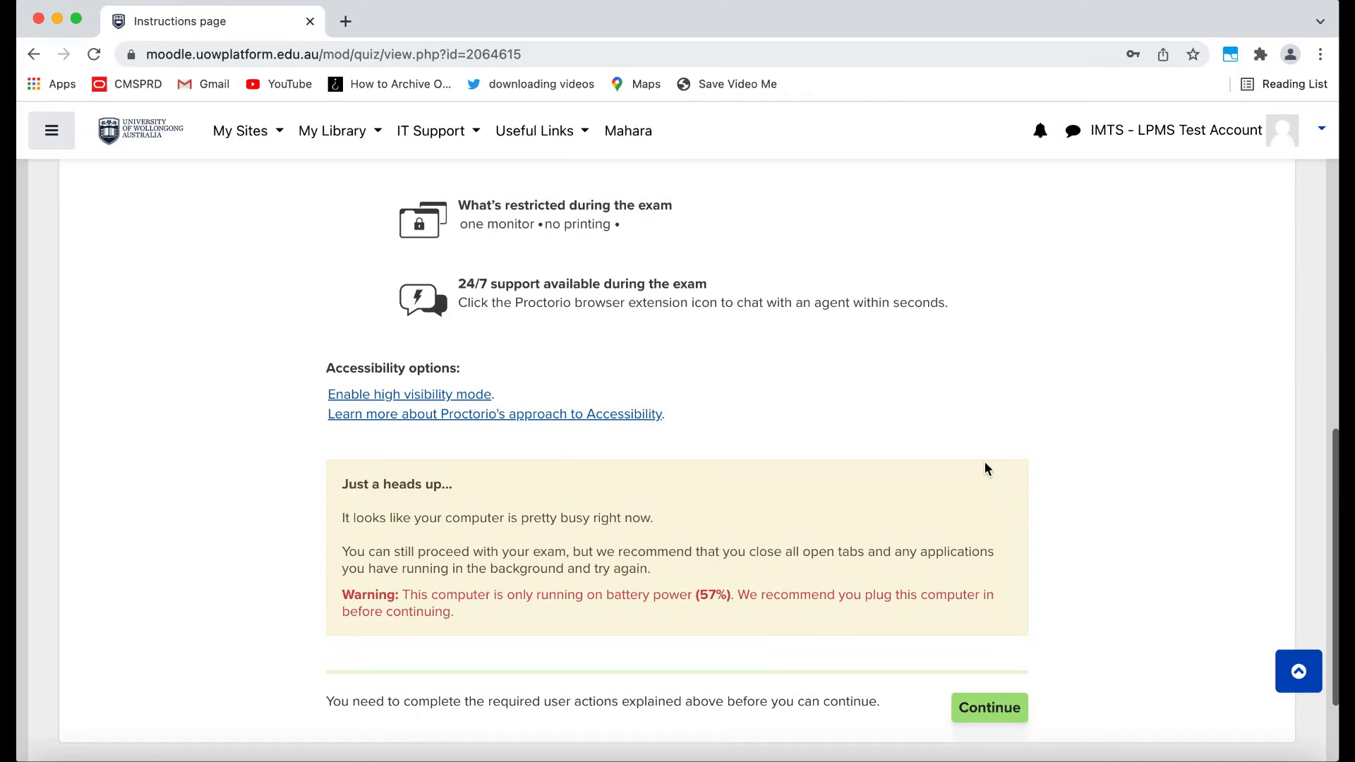
Allow Proctorio camera and microphone access and share the entire screen for the diagnostics.
left_click(978, 709)
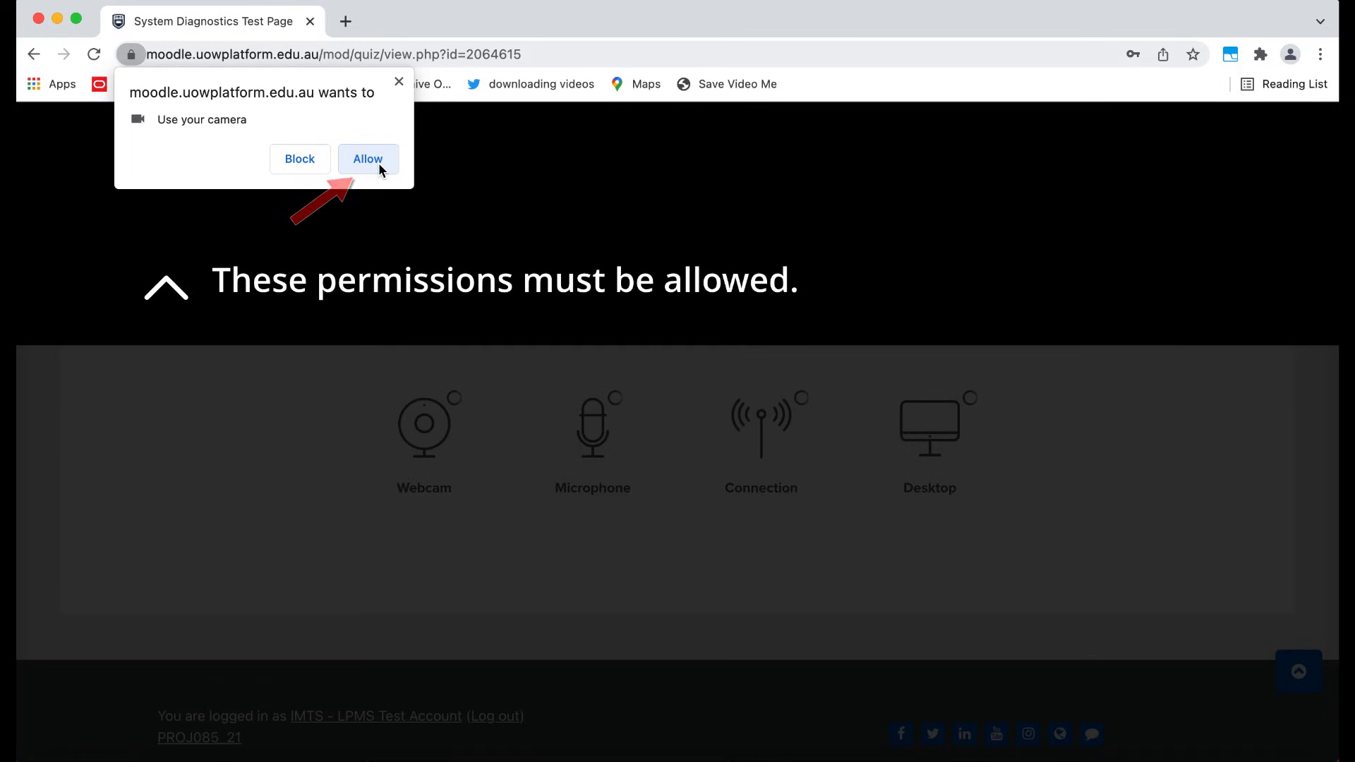
left_click(378, 162)
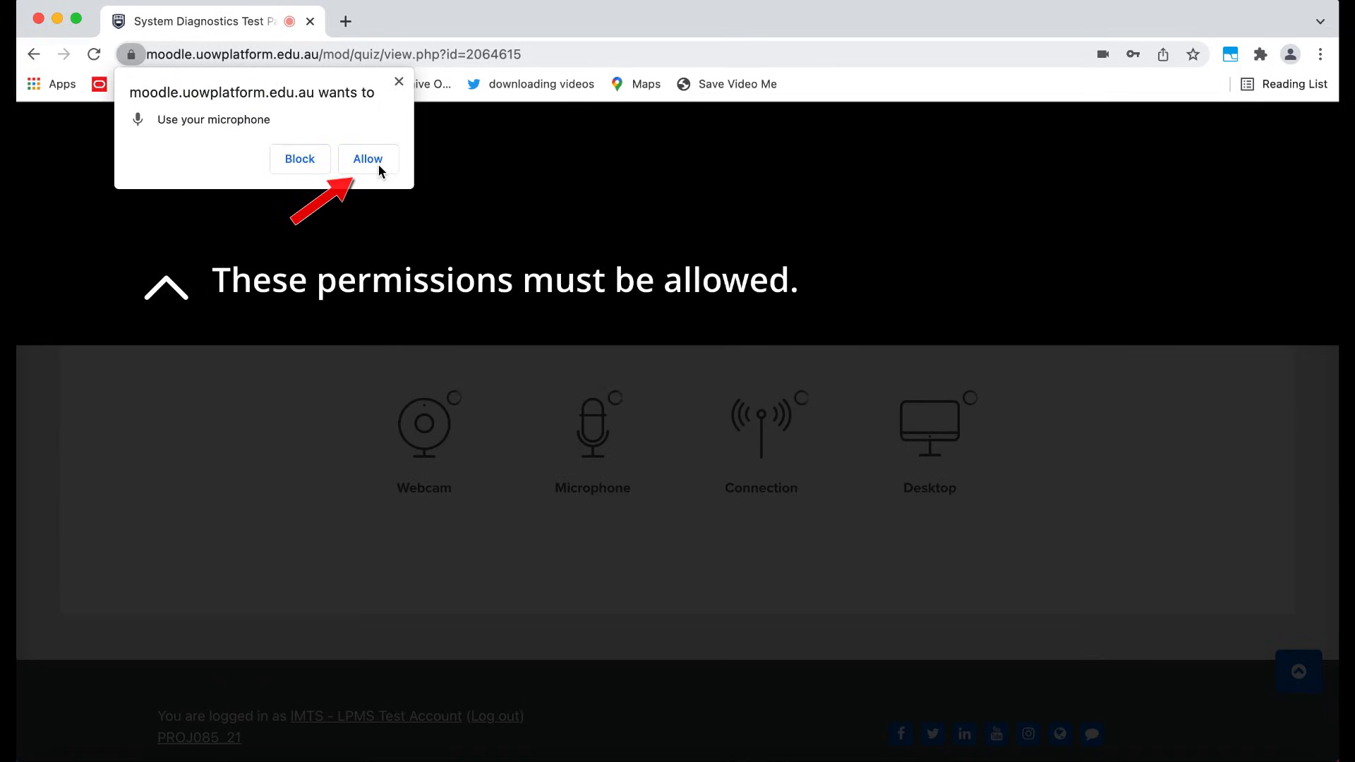
left_click(378, 162)
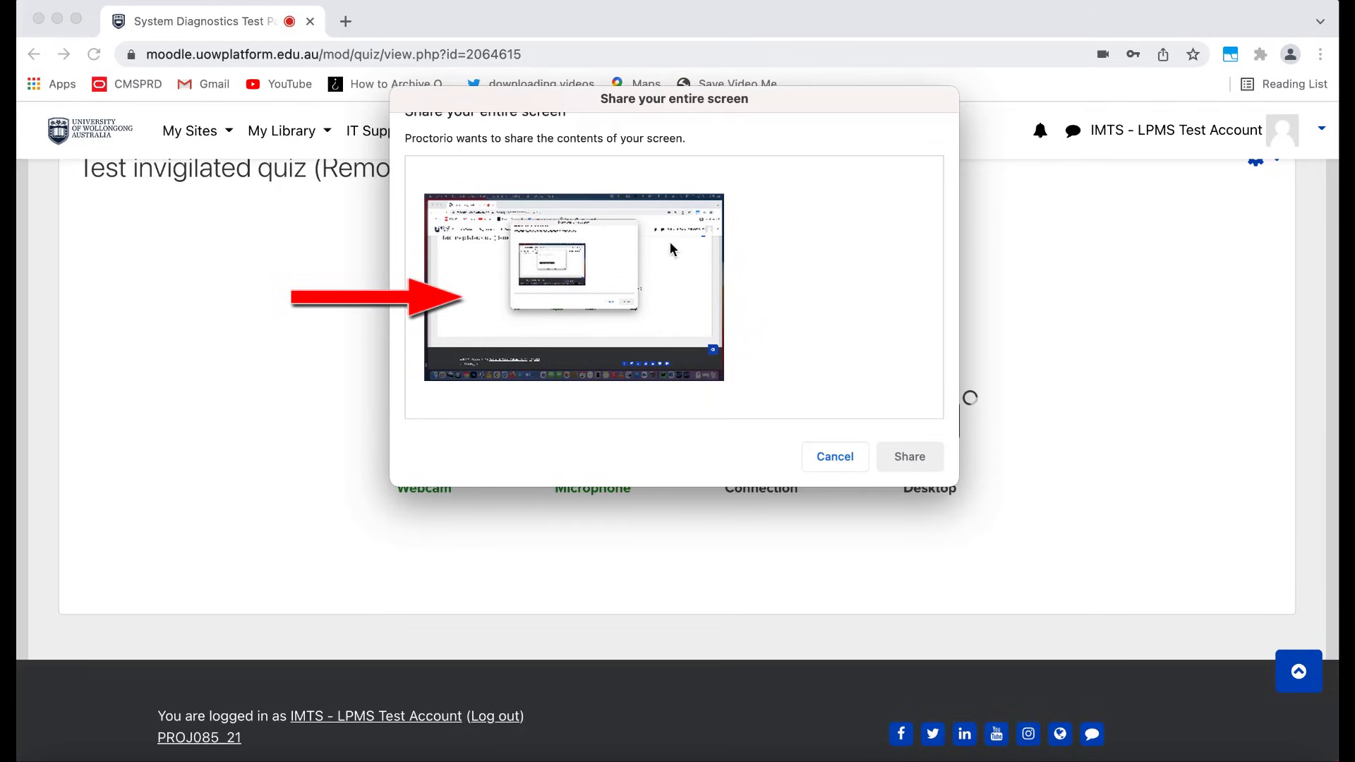
left_click(574, 287)
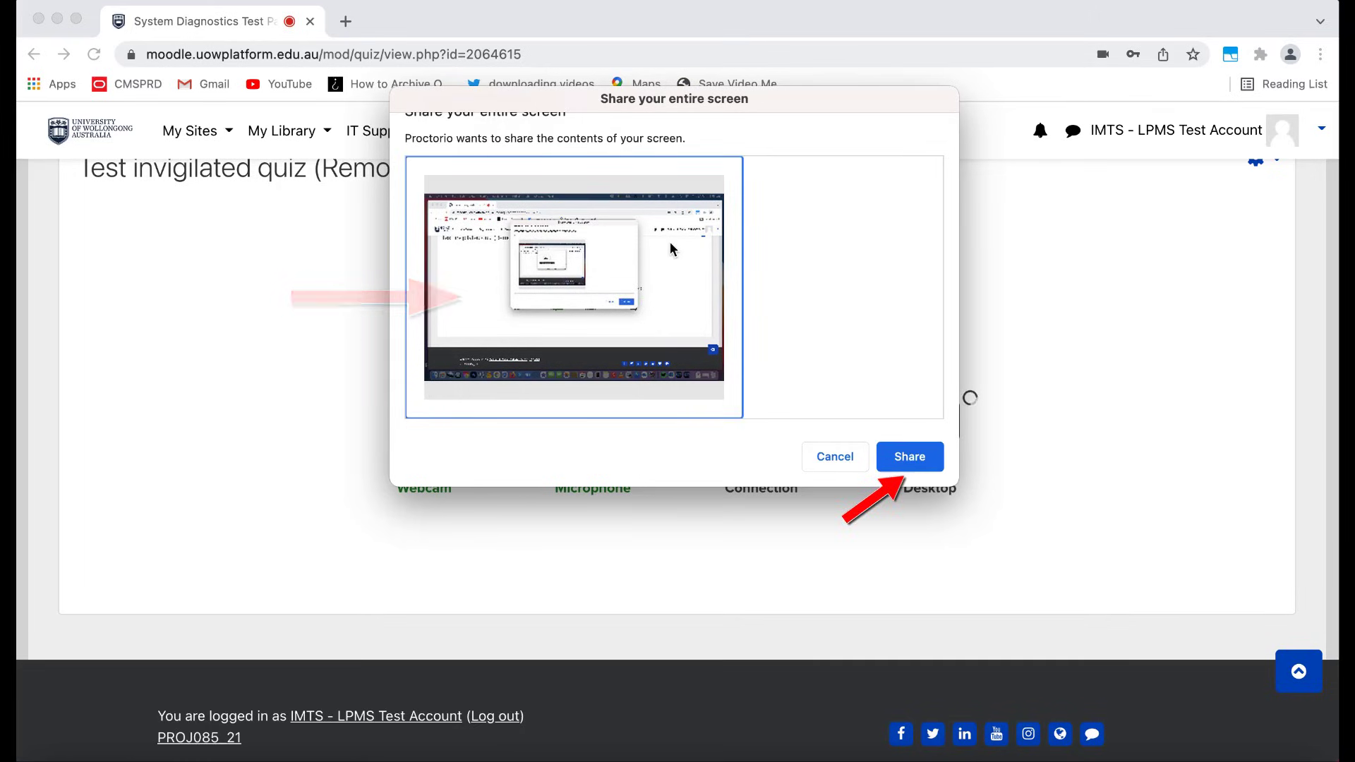
left_click(934, 468)
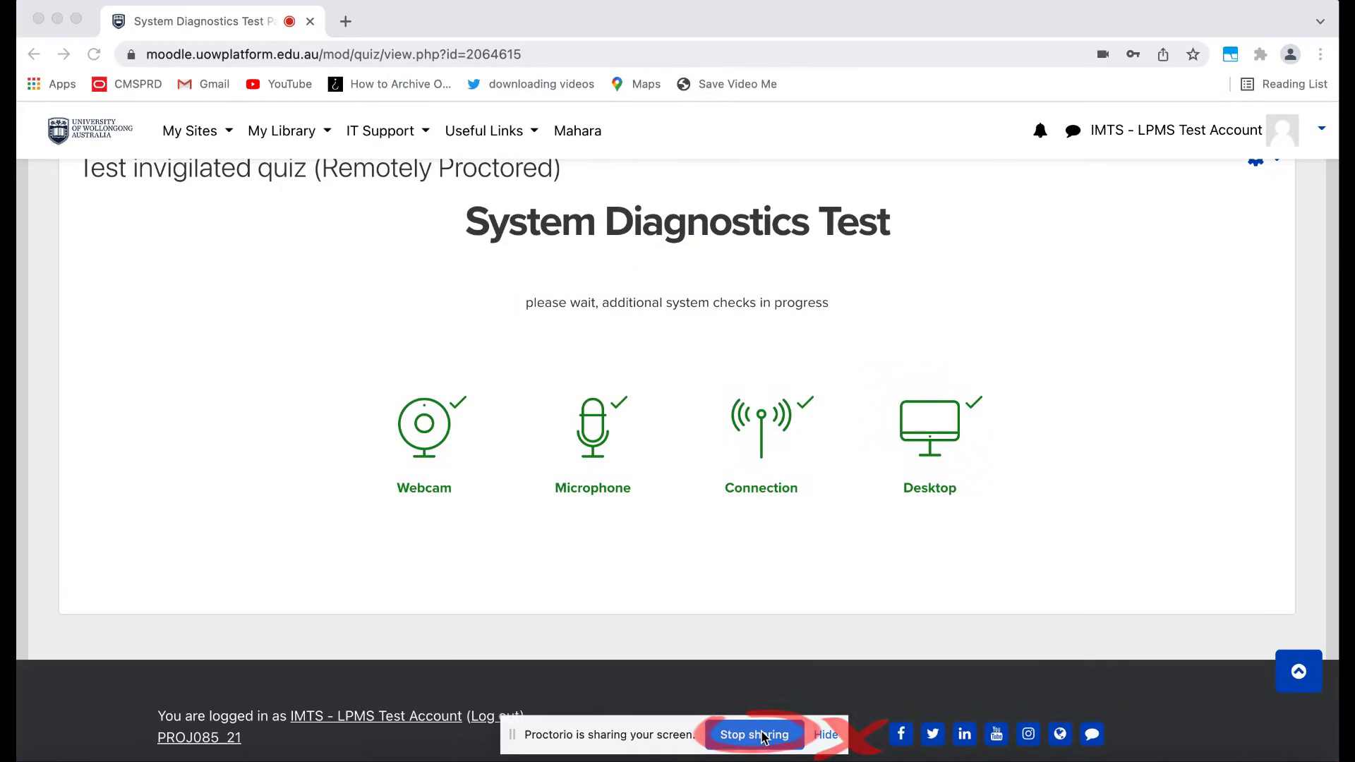
Hide the Proctorio screen-sharing bar.
left_click(827, 735)
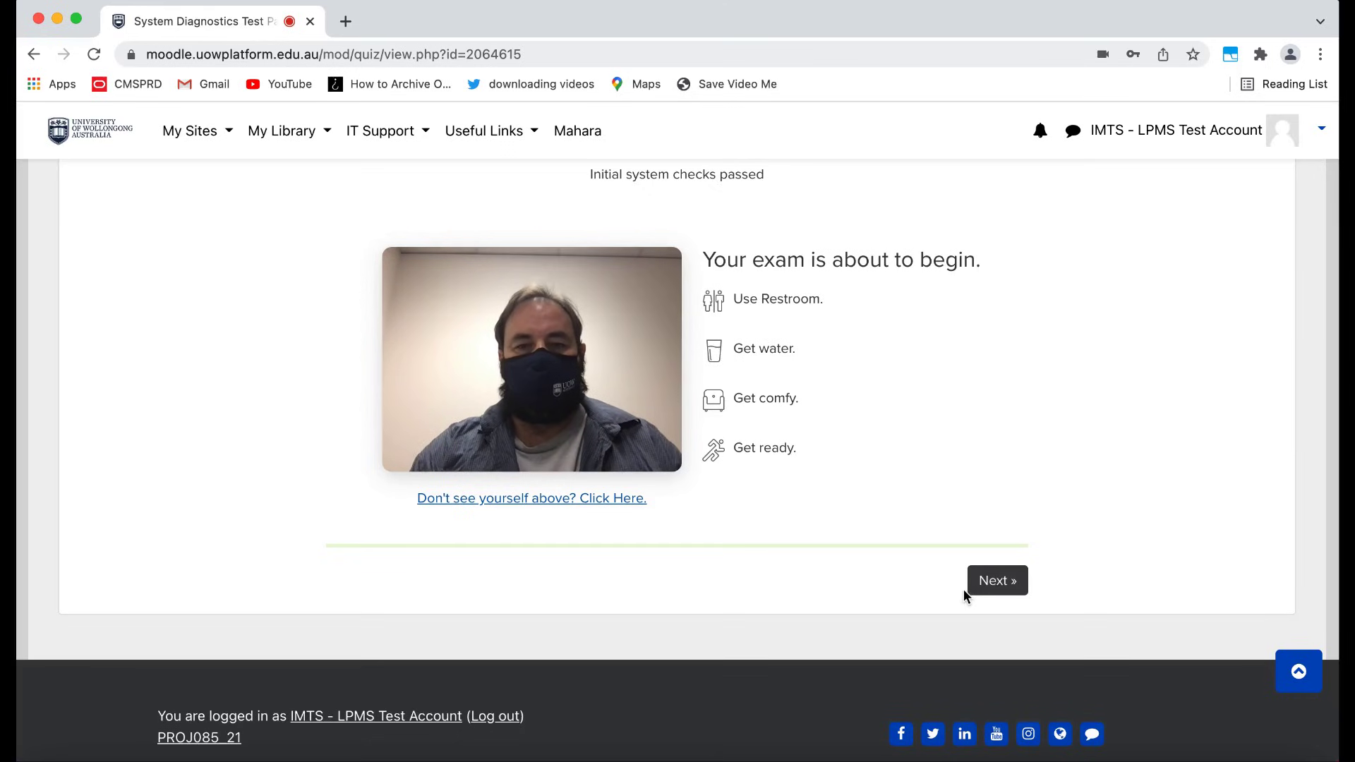
Proceed from the exam-about-to-begin page and accept the captured ID card image.
left_click(999, 580)
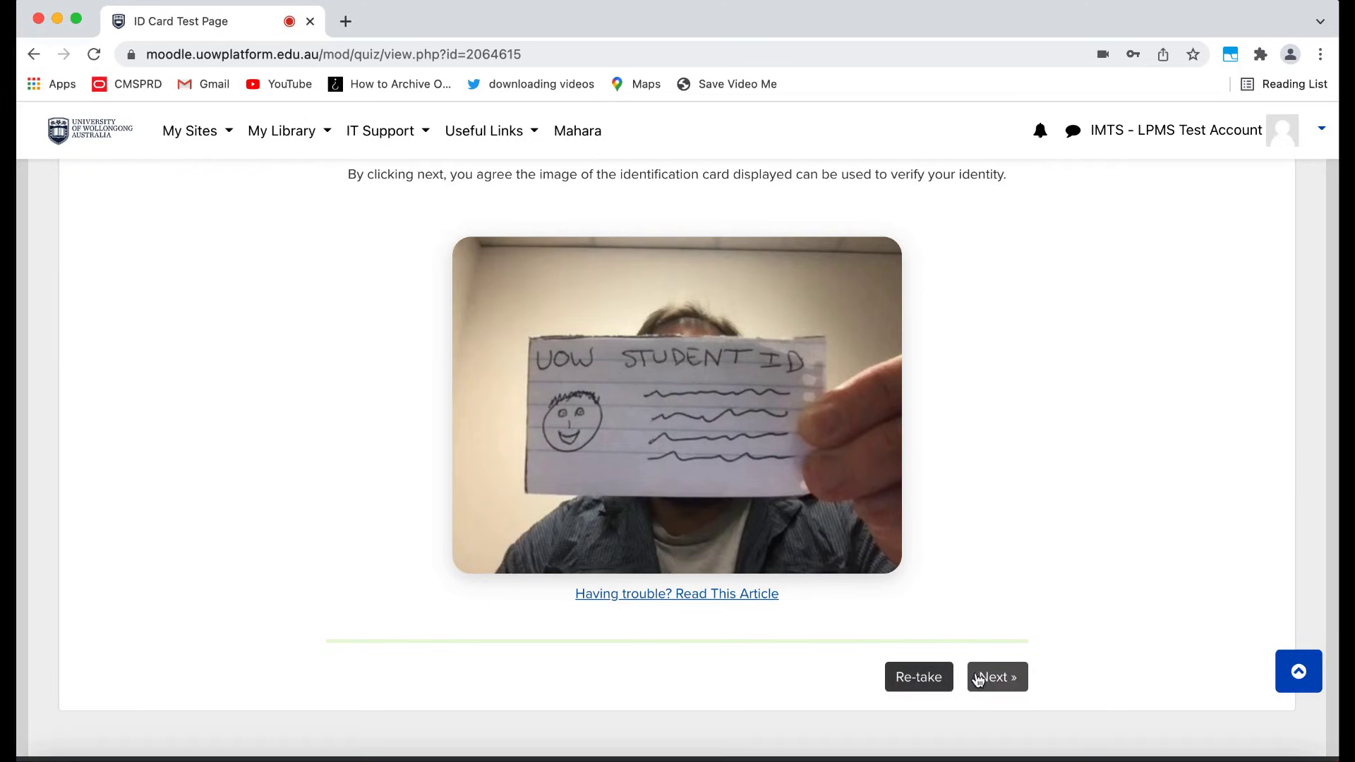
left_click(979, 680)
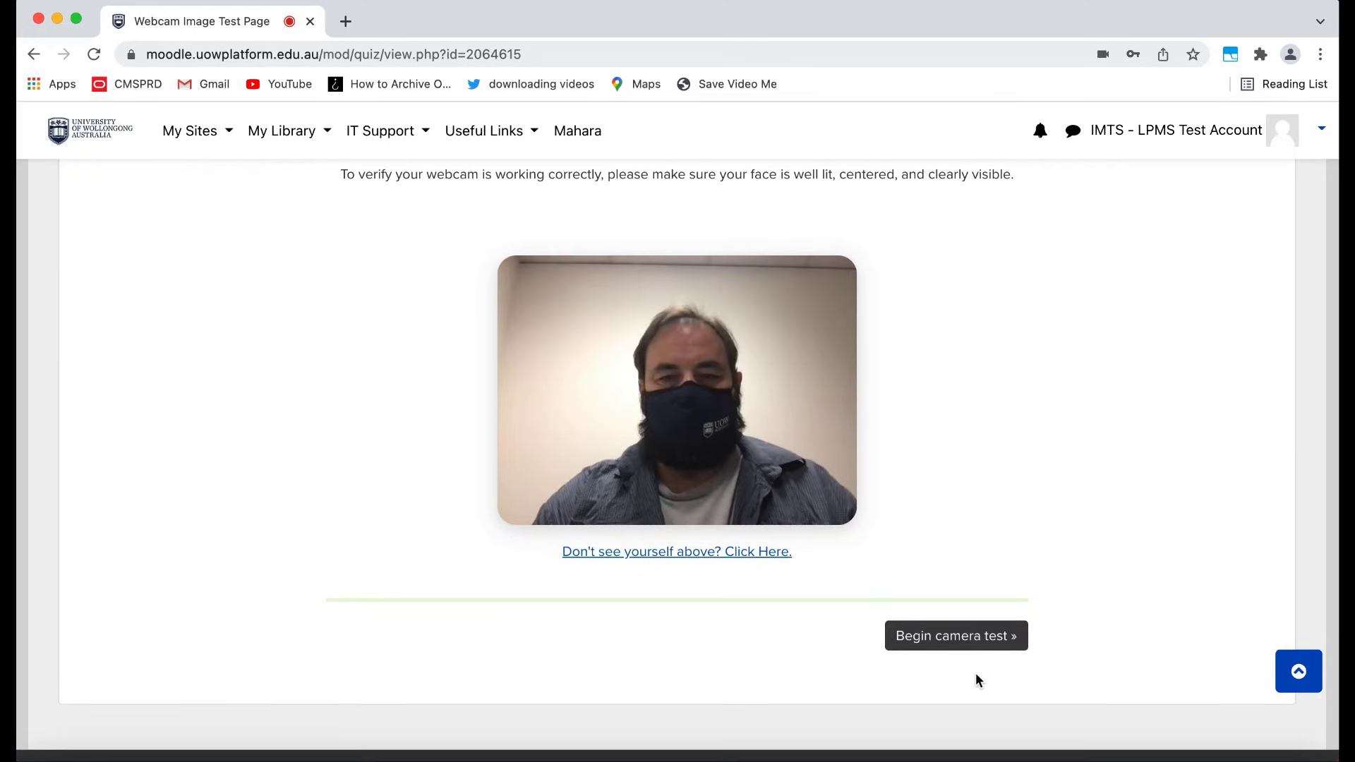
Run the webcam image test, then re-test it after the failure to recapture sample pictures.
left_click(960, 641)
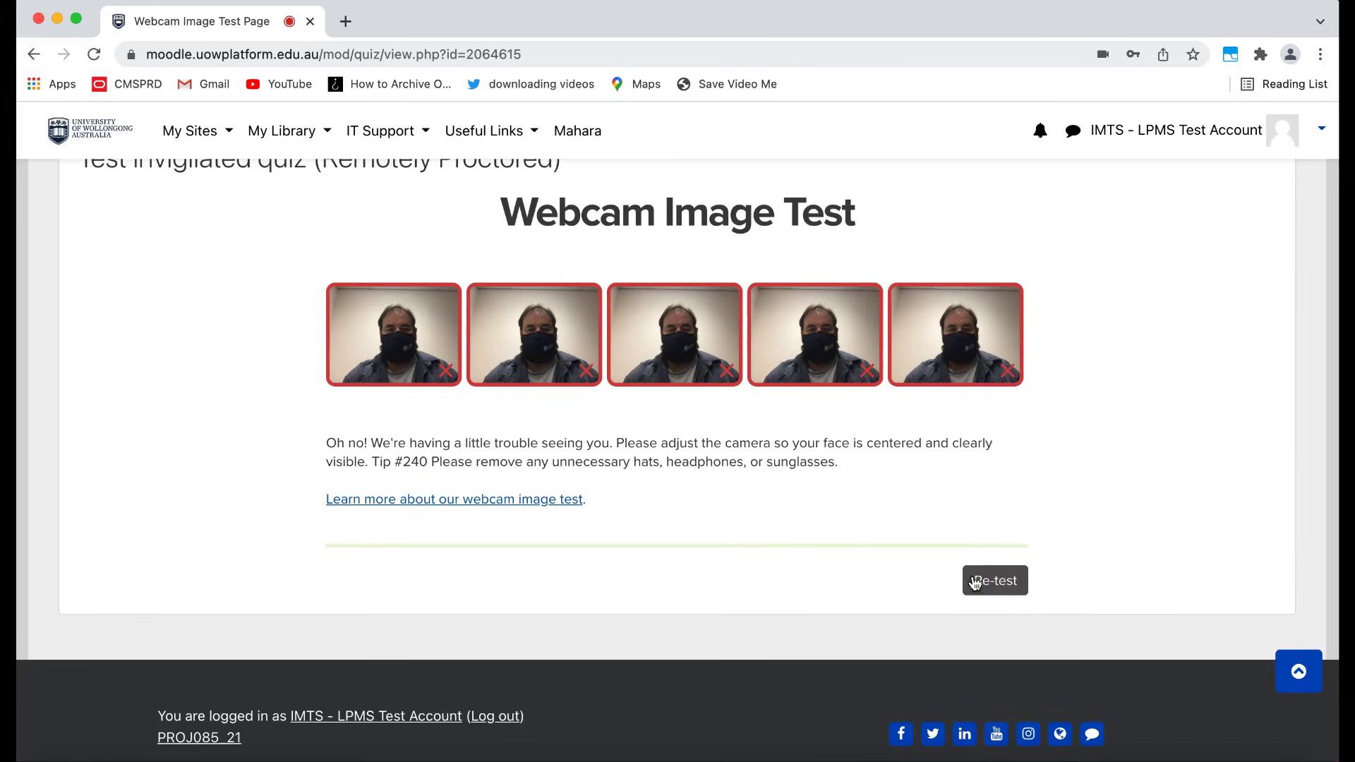
left_click(991, 586)
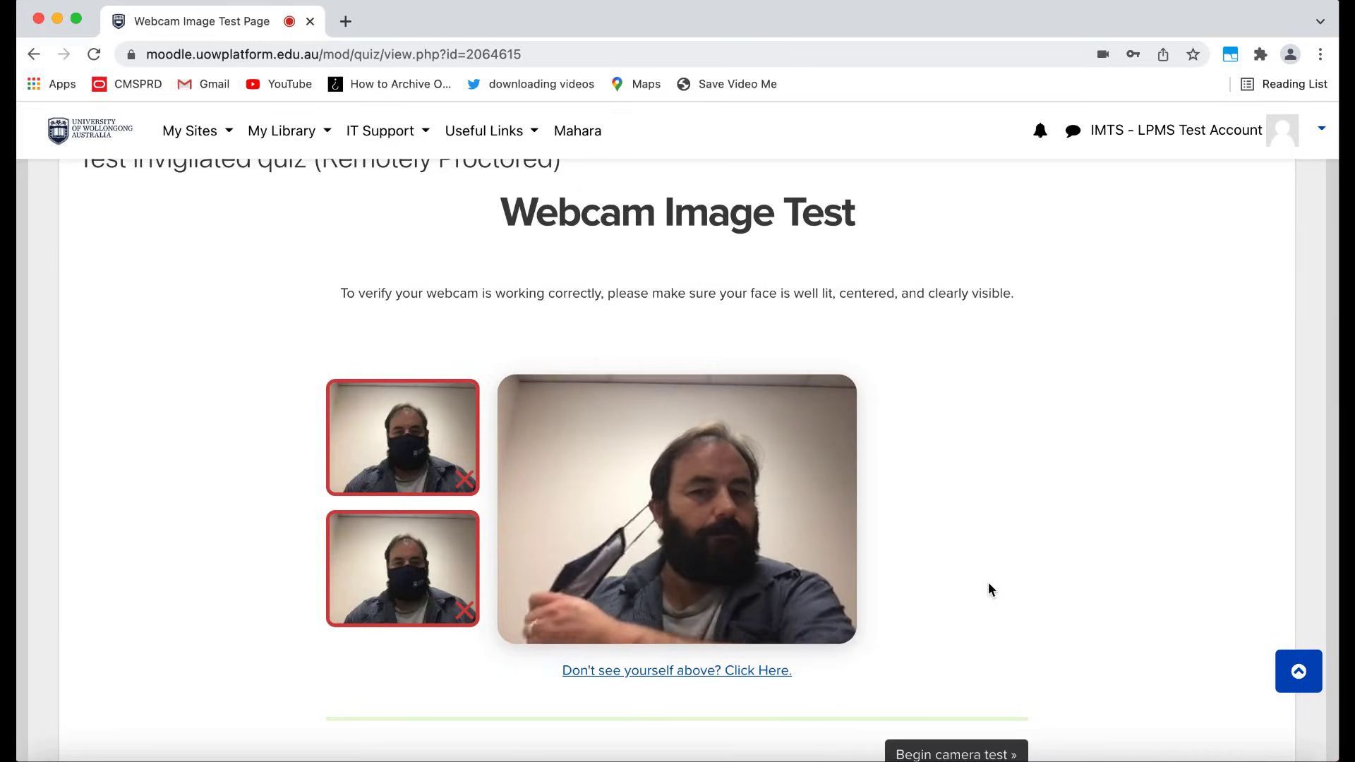
left_click(943, 754)
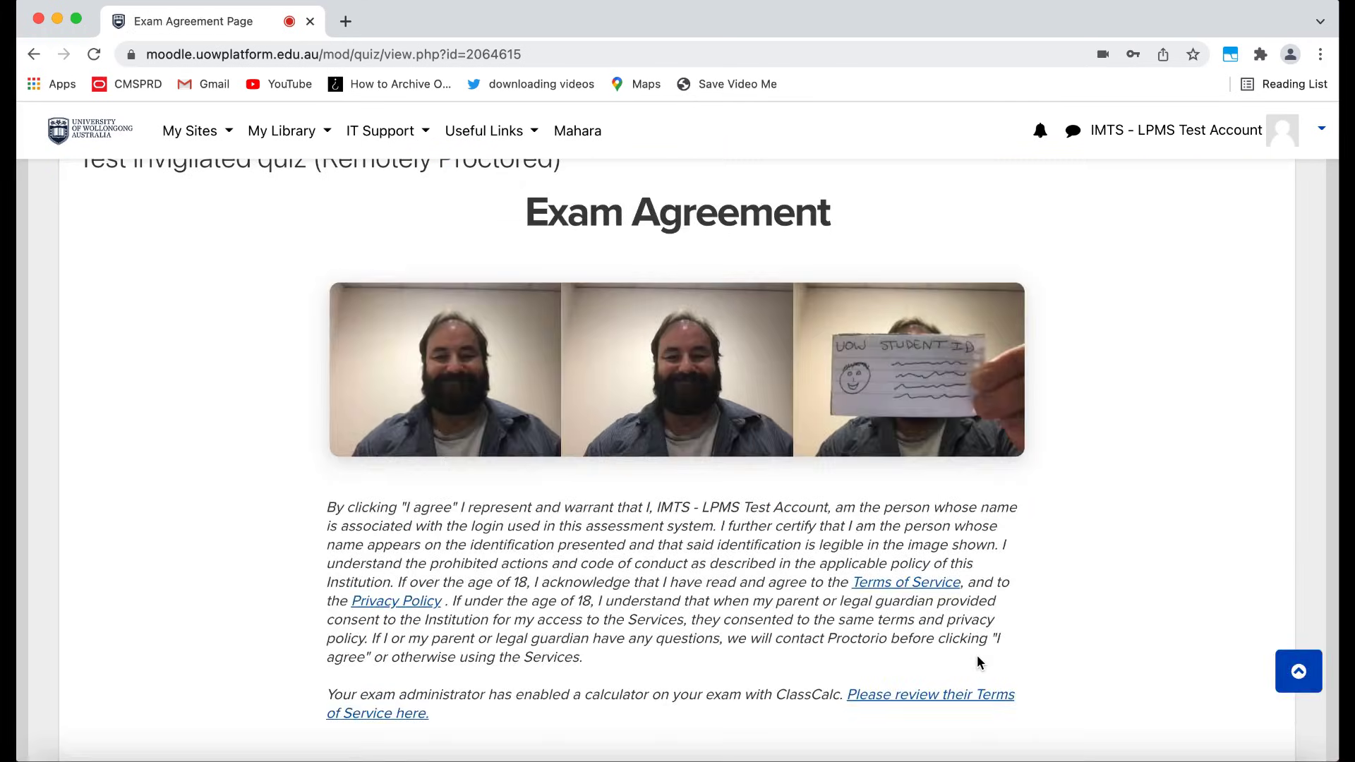
Choose 'I accept, begin exam now' at the bottom of the Exam Agreement.
scroll(1011, 643, "down", 4)
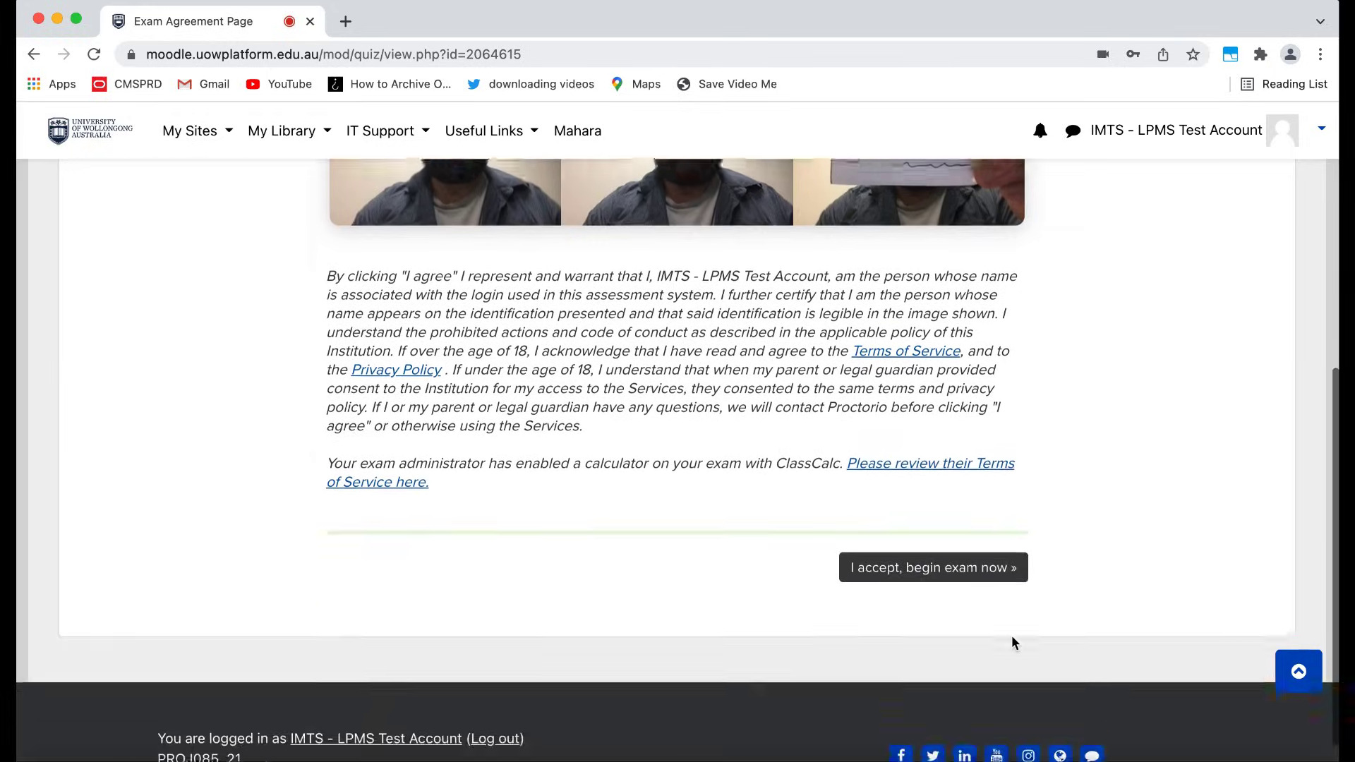
left_click(956, 548)
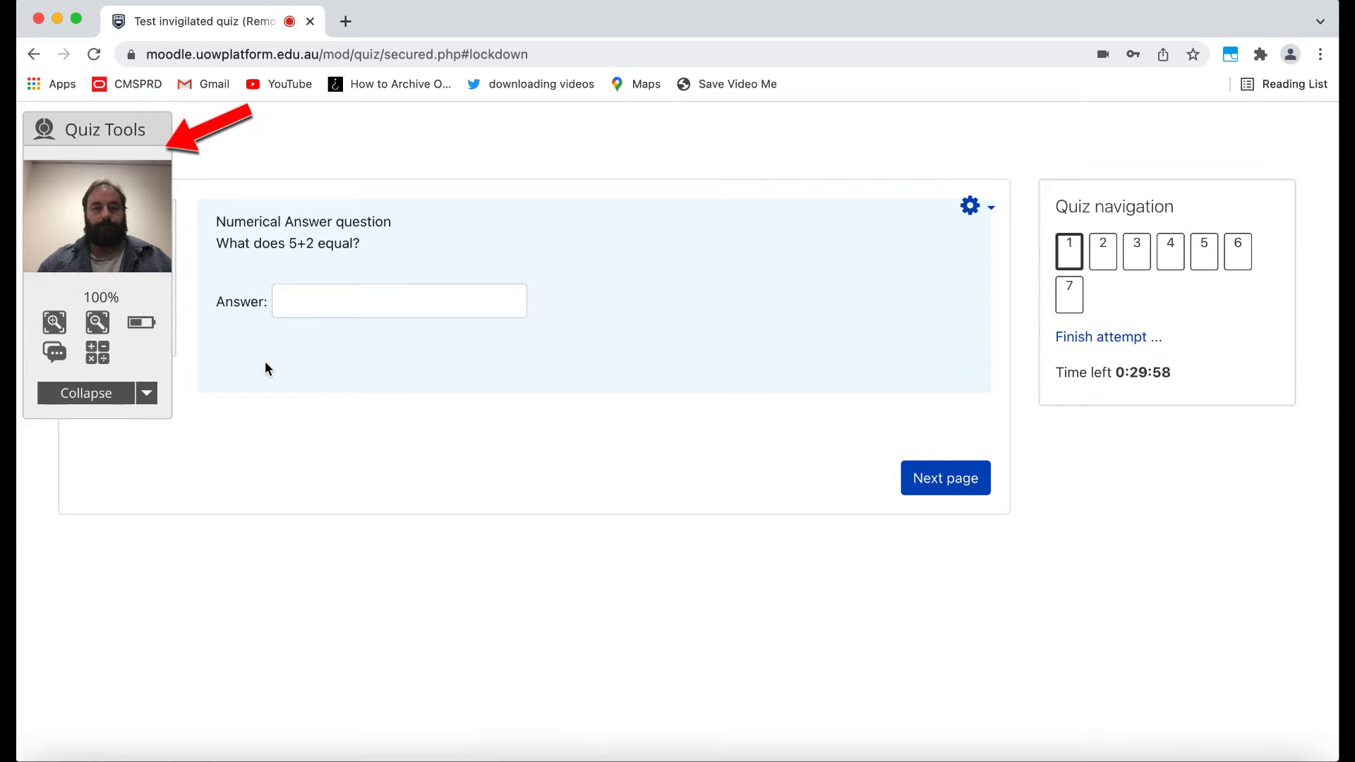
left_click(111, 355)
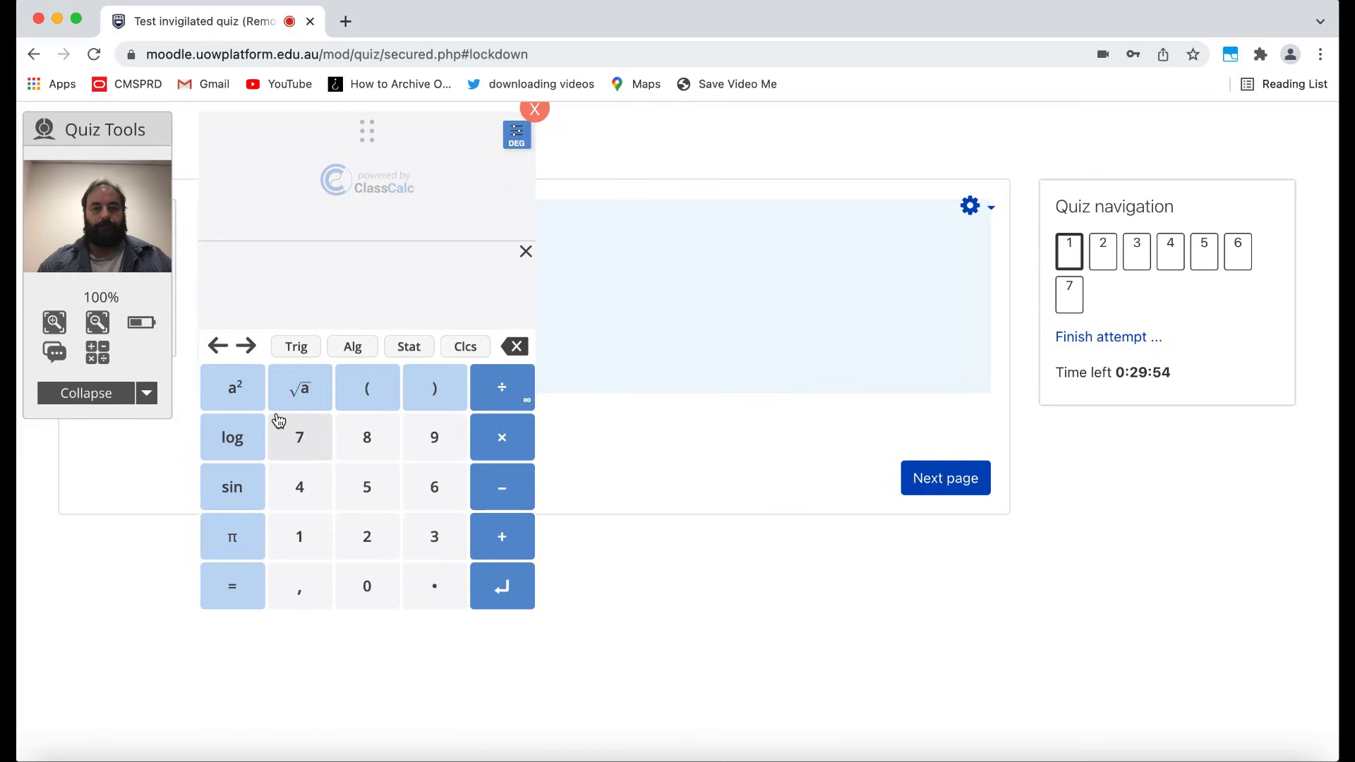
left_click_drag(305, 139, 326, 172)
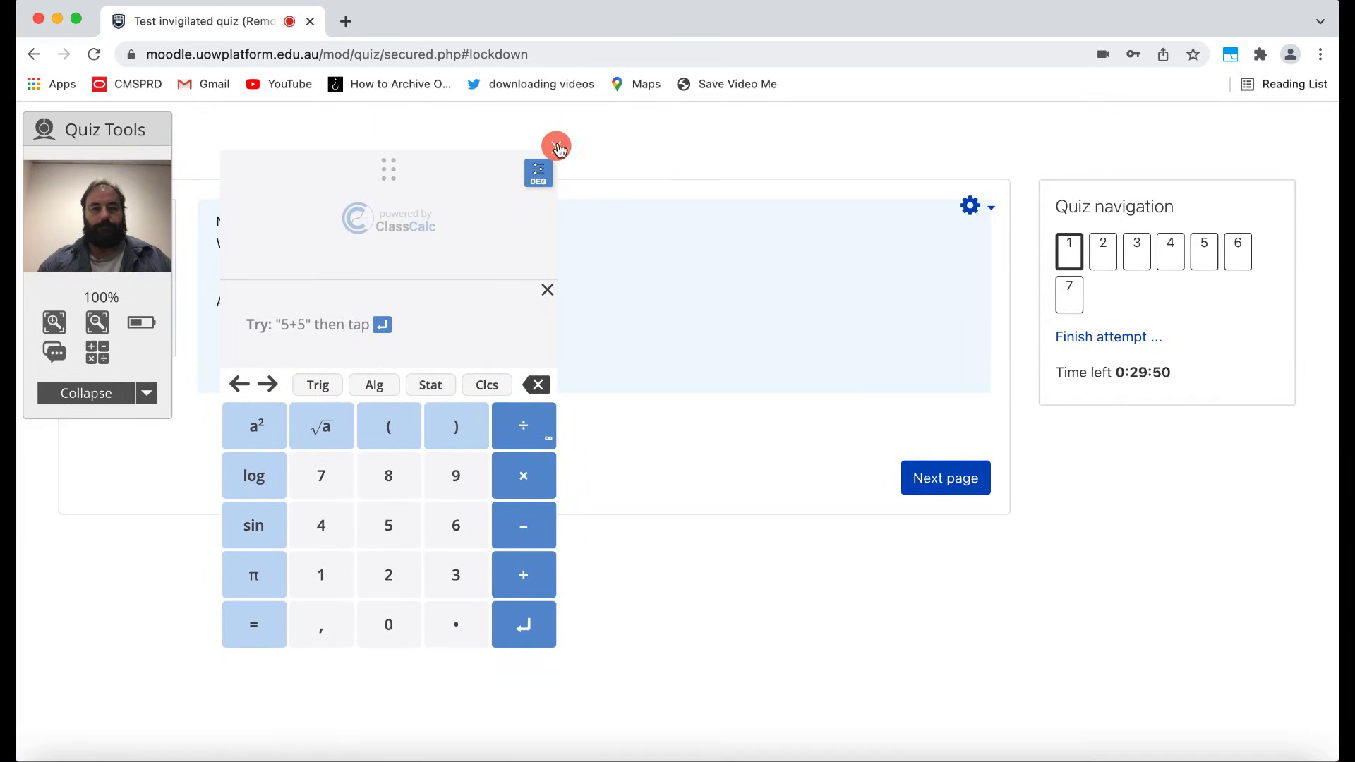
left_click(556, 142)
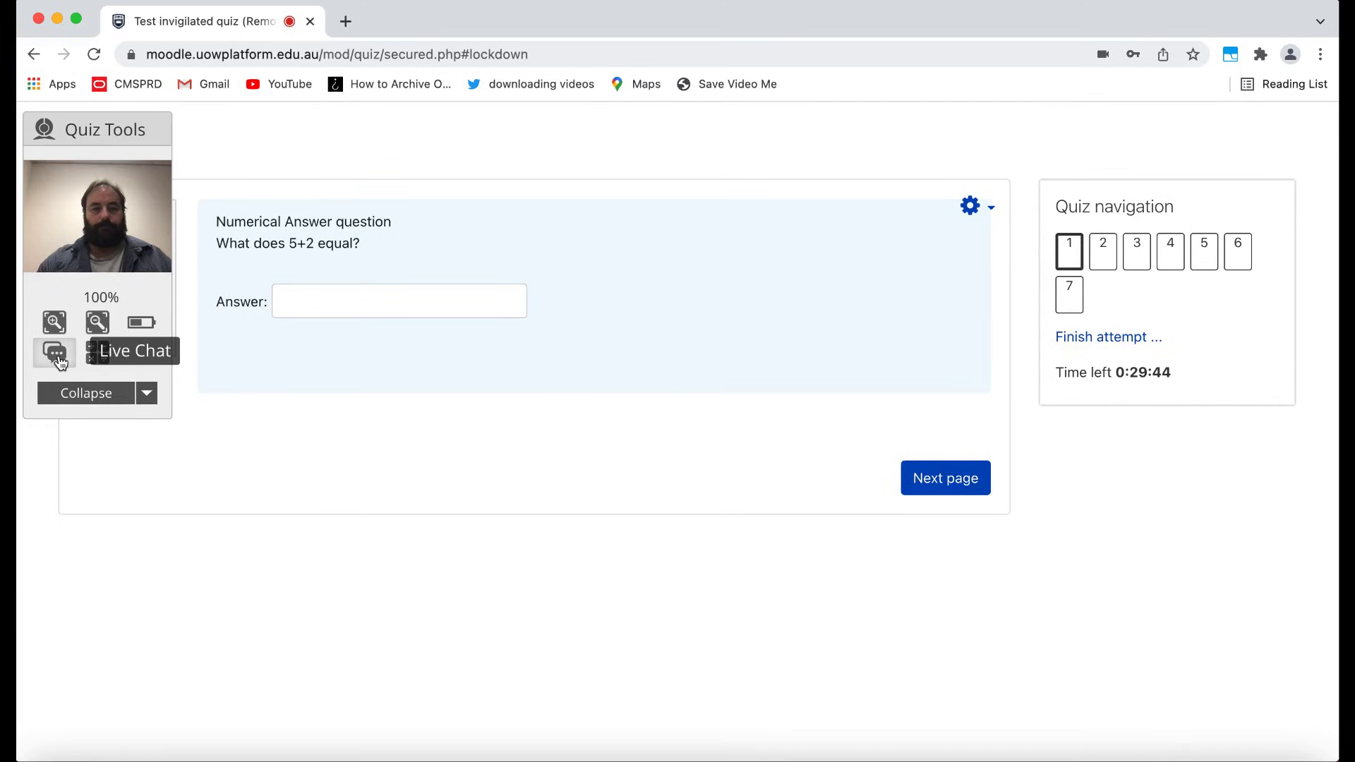
left_click(57, 353)
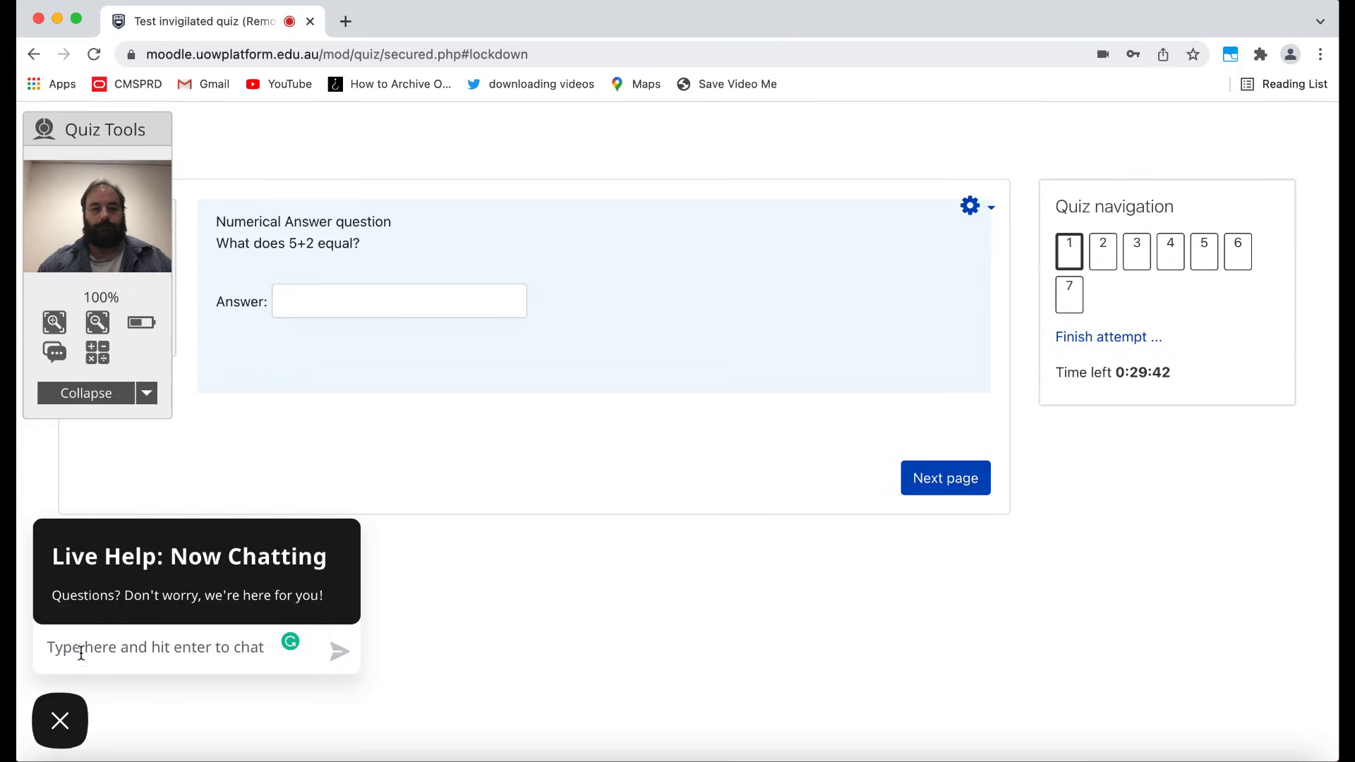
left_click(78, 662)
left_click(67, 720)
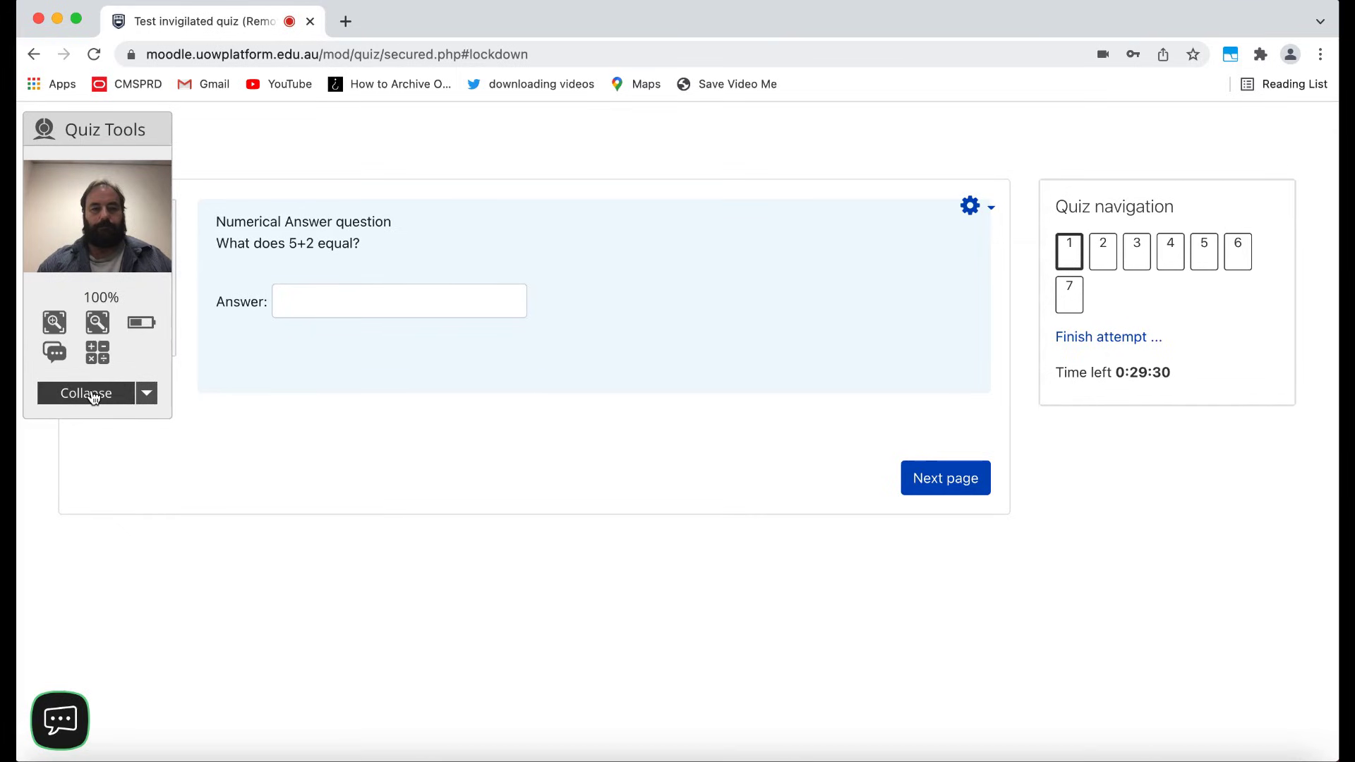
Collapse the Proctorio Quiz Tools panel through its Collapse dropdown.
left_click(146, 394)
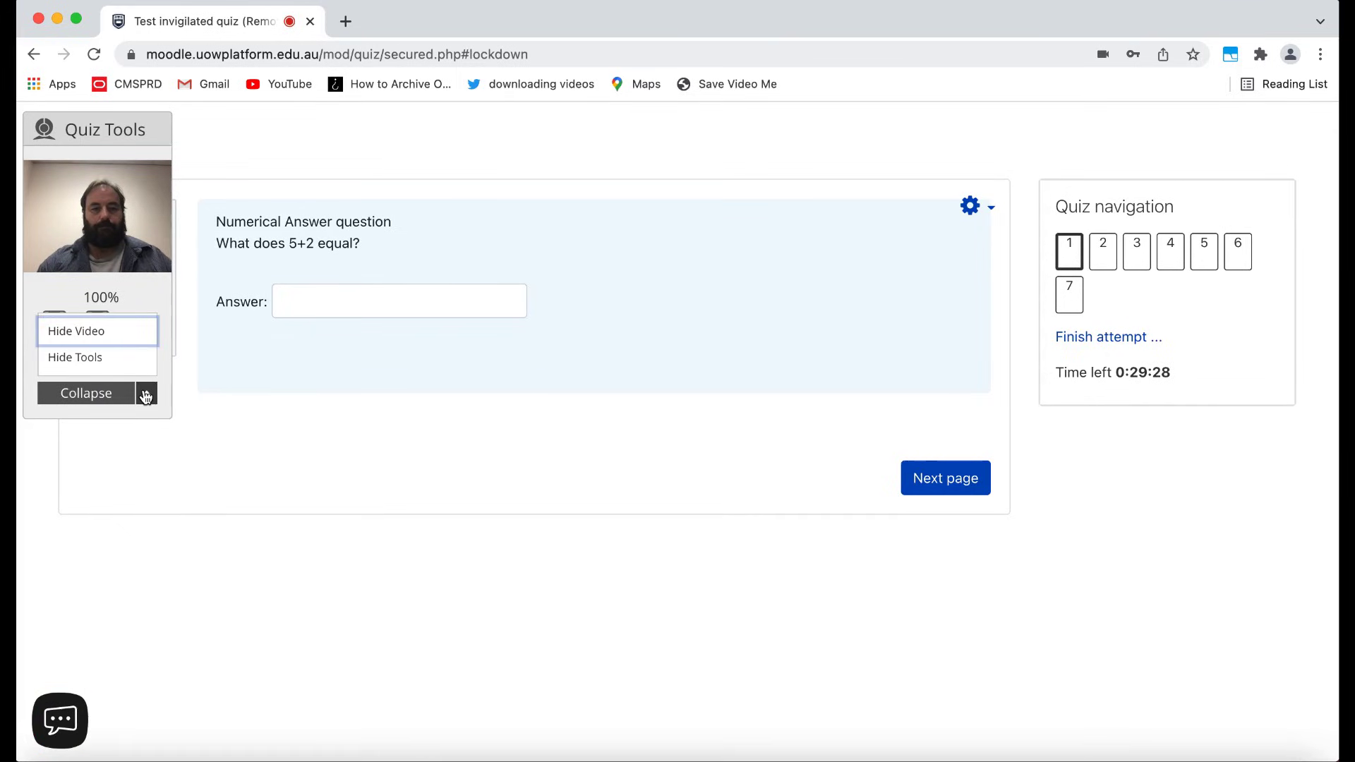
left_click(103, 393)
mouse_move(65, 182)
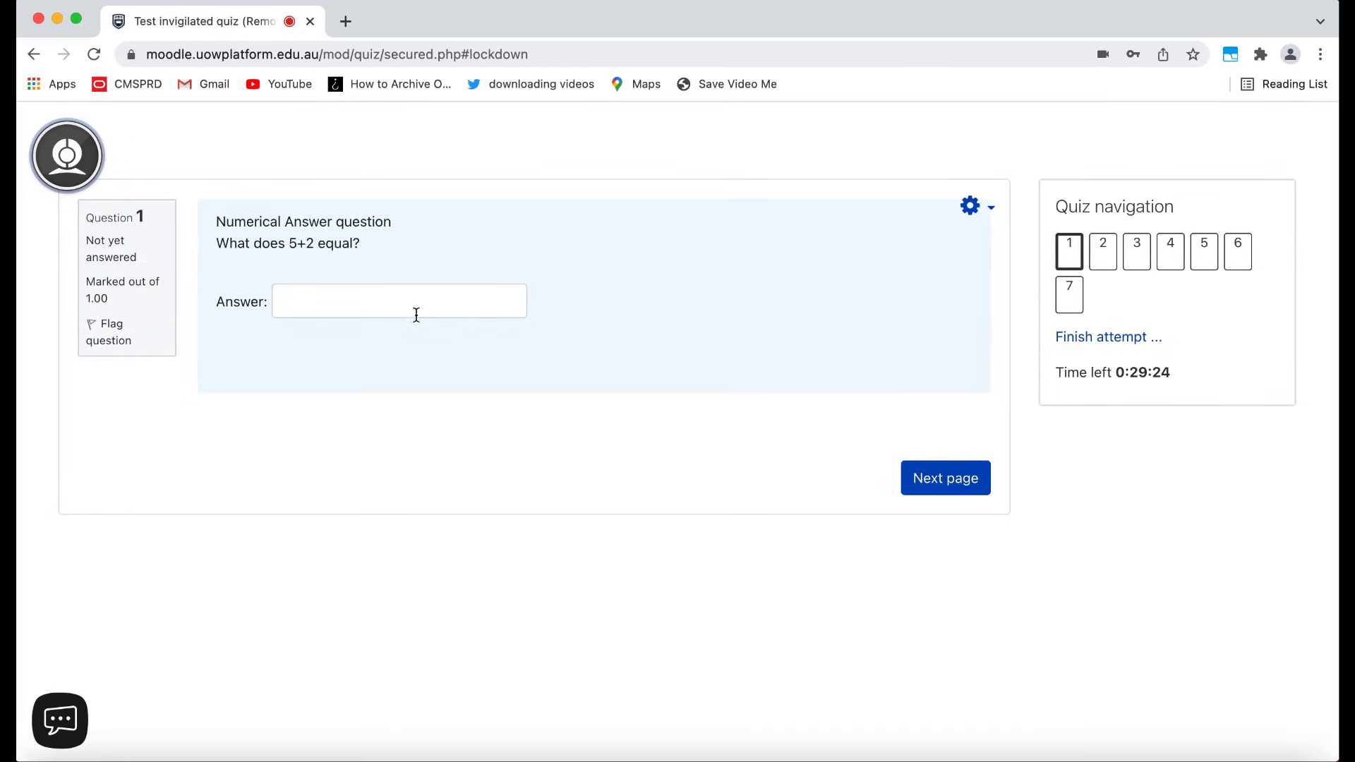
Answer question 1 with 7 and question 2 with Blue.
left_click(414, 306)
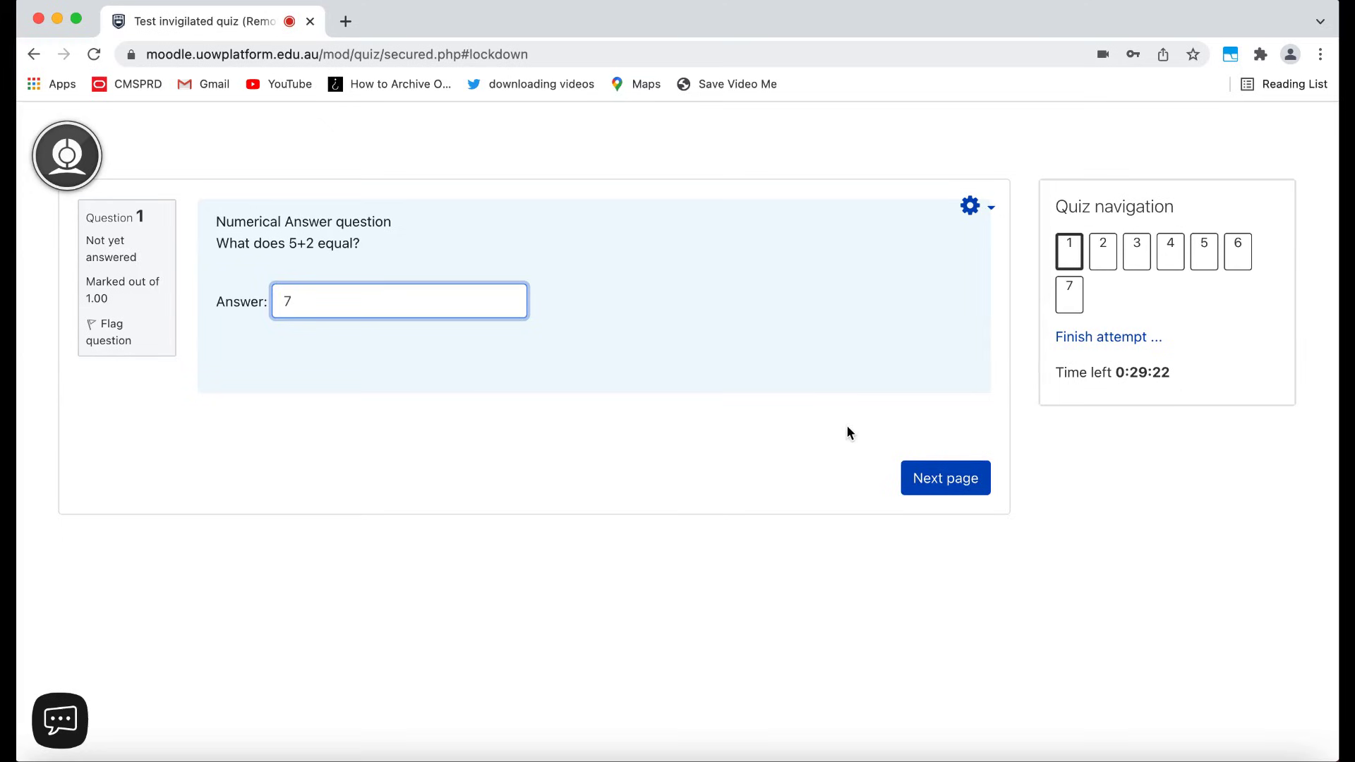
left_click(945, 478)
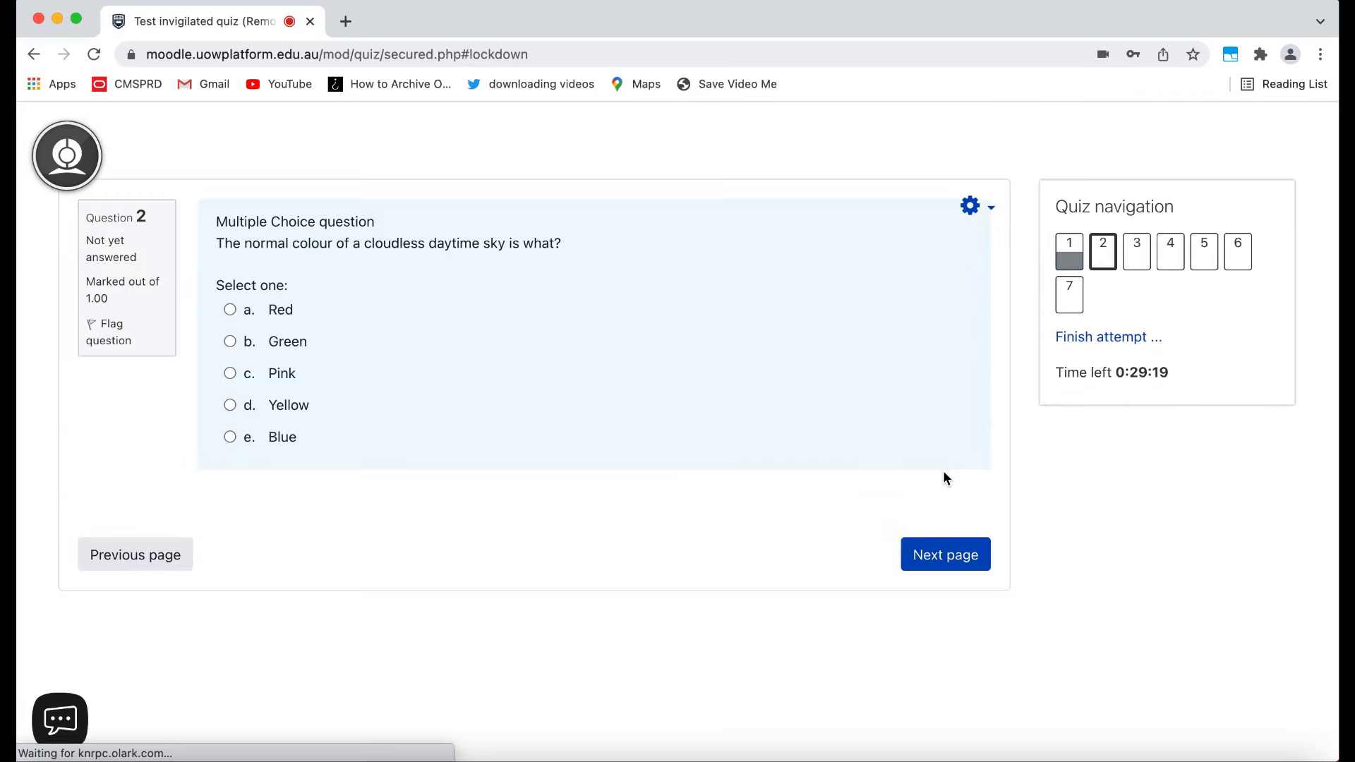
left_click(230, 437)
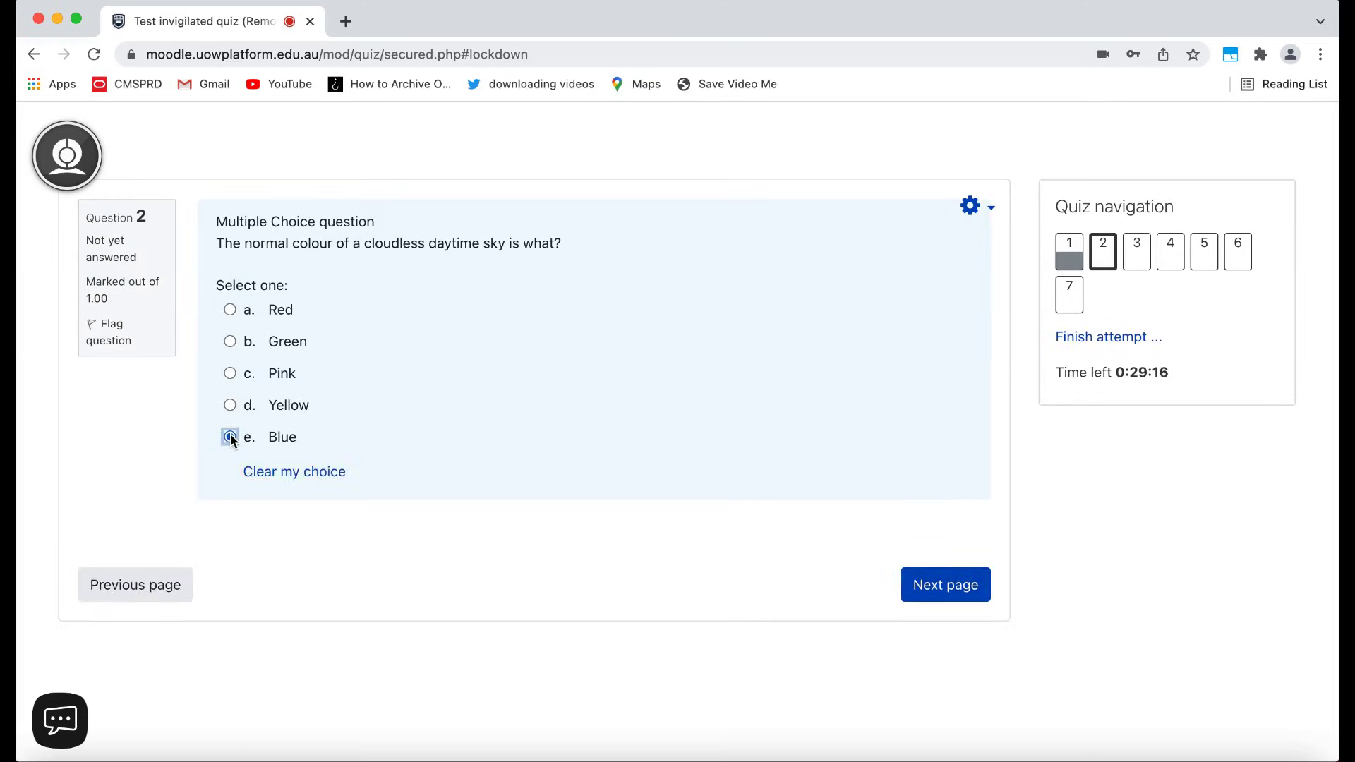
left_click(929, 584)
Answer question 3 False and question 4 Water, then go on to question 5.
left_click(226, 338)
left_click(938, 478)
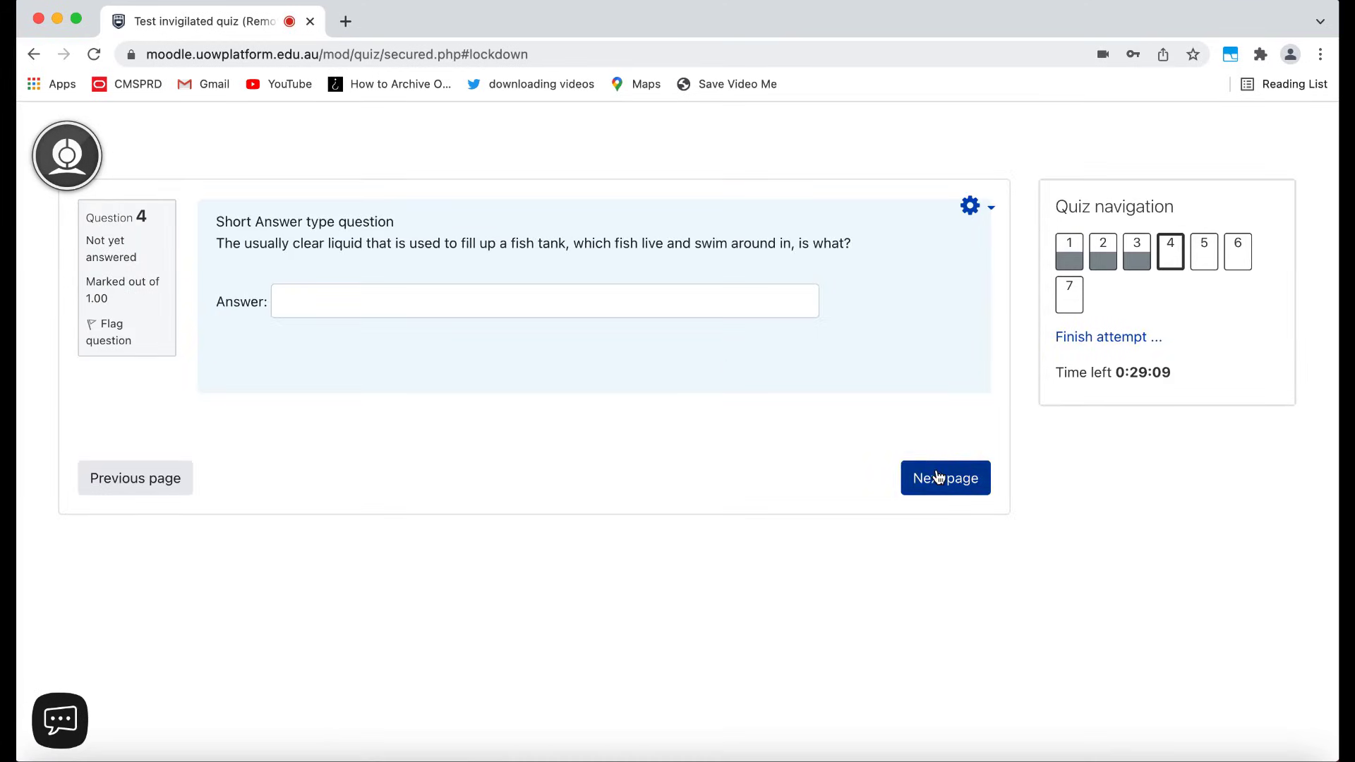
left_click(561, 303)
type("Water")
left_click(933, 469)
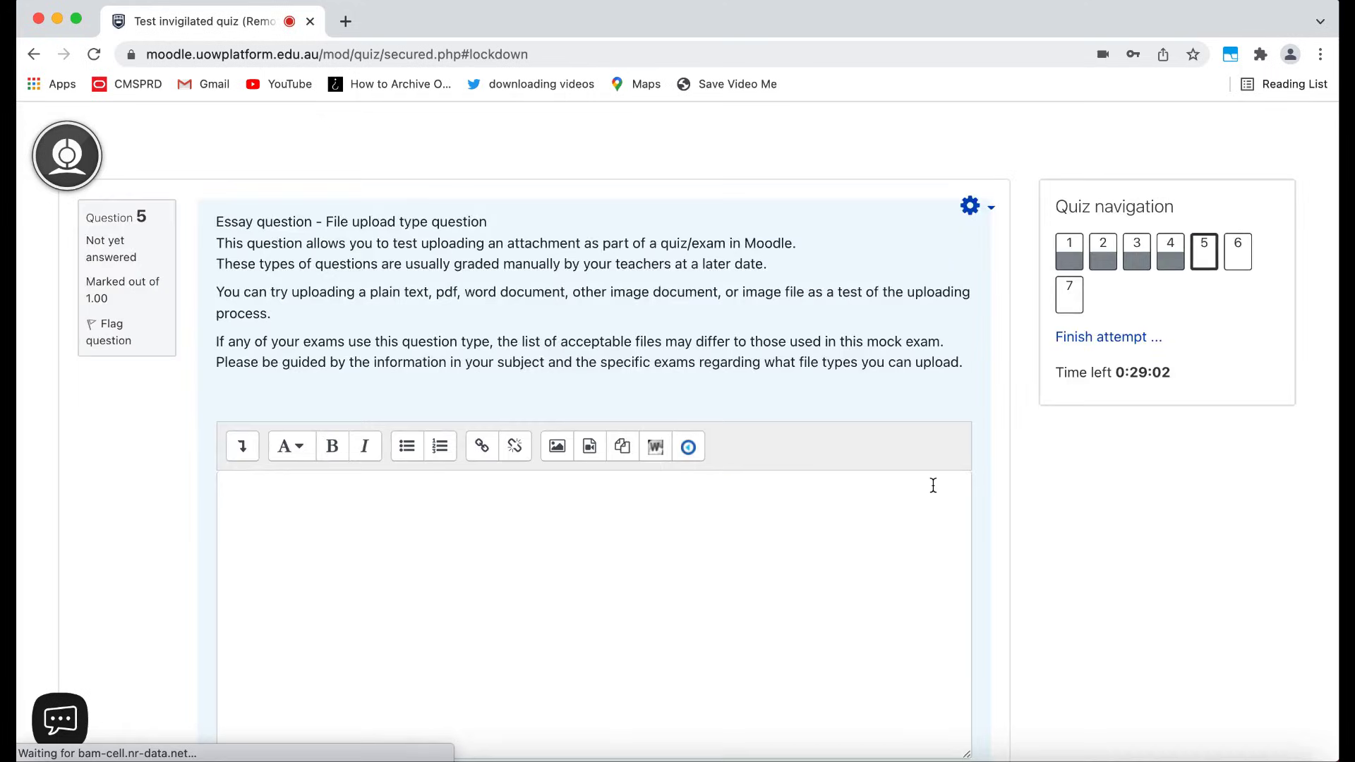
Open question 5's File picker, close it without attaching a file, and scroll to the next page.
scroll(757, 516, "down", 6)
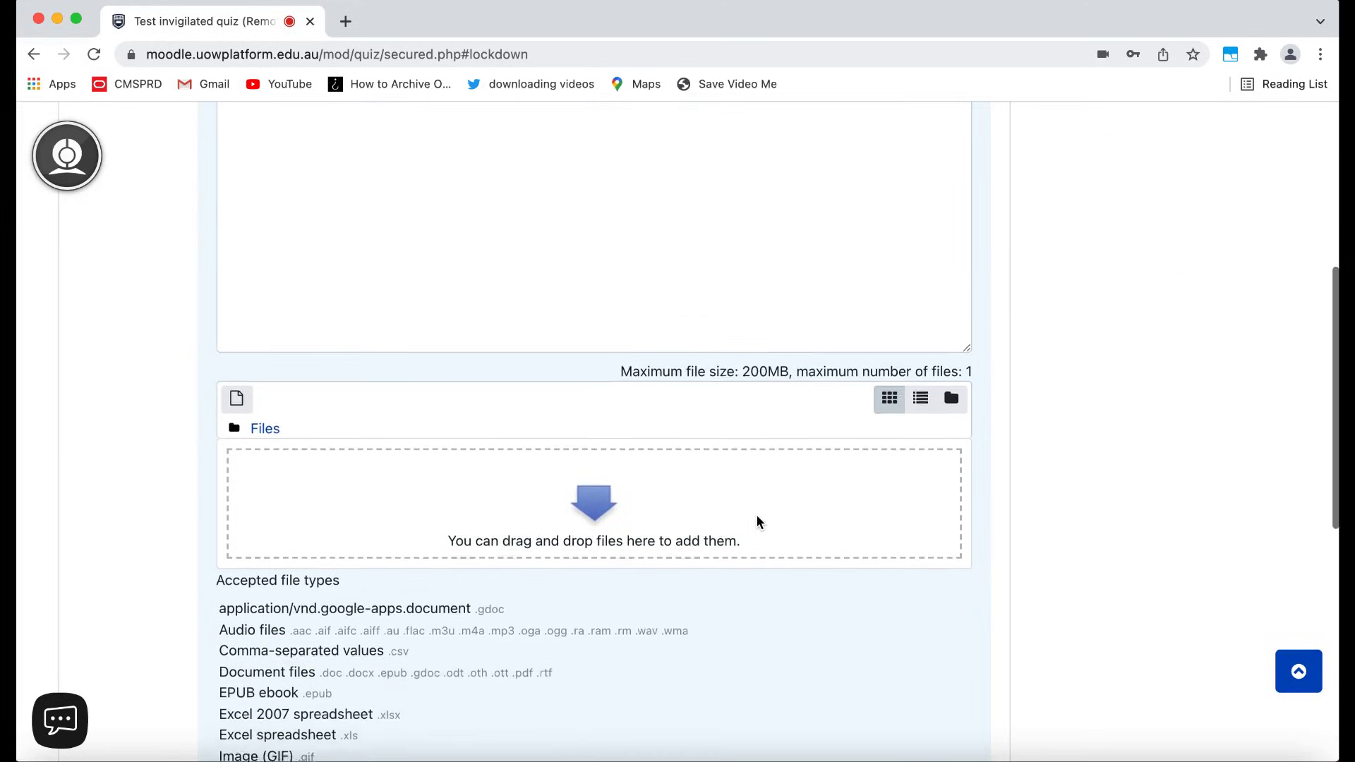
left_click(645, 470)
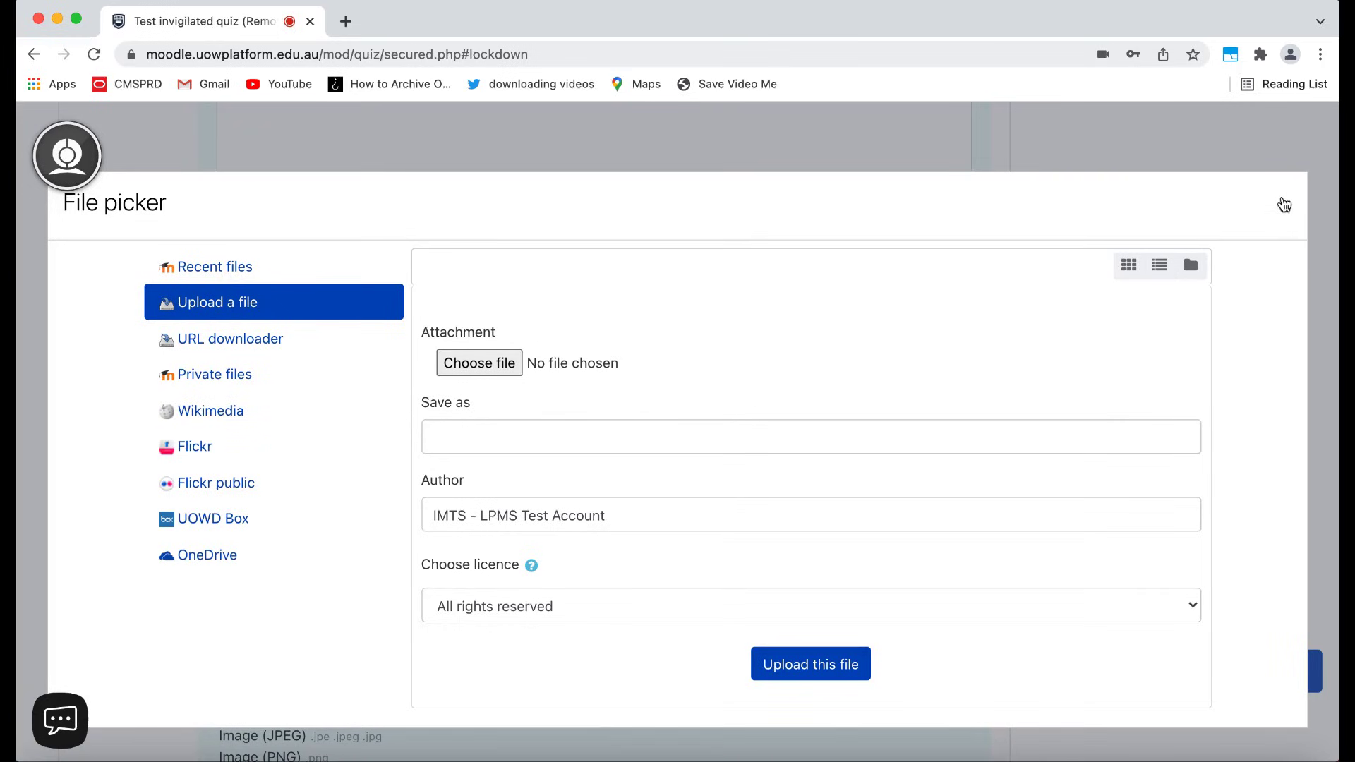
left_click(1284, 204)
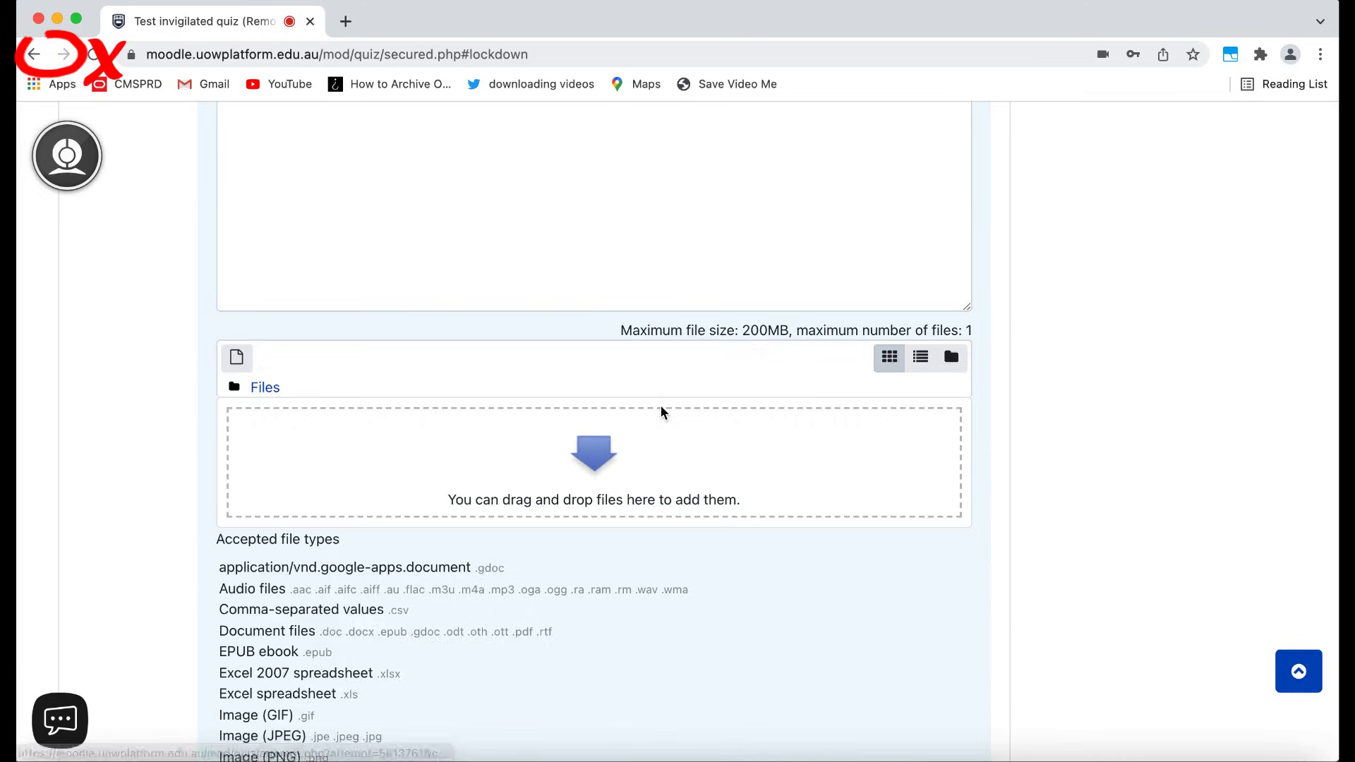
scroll(689, 495, "down", 7)
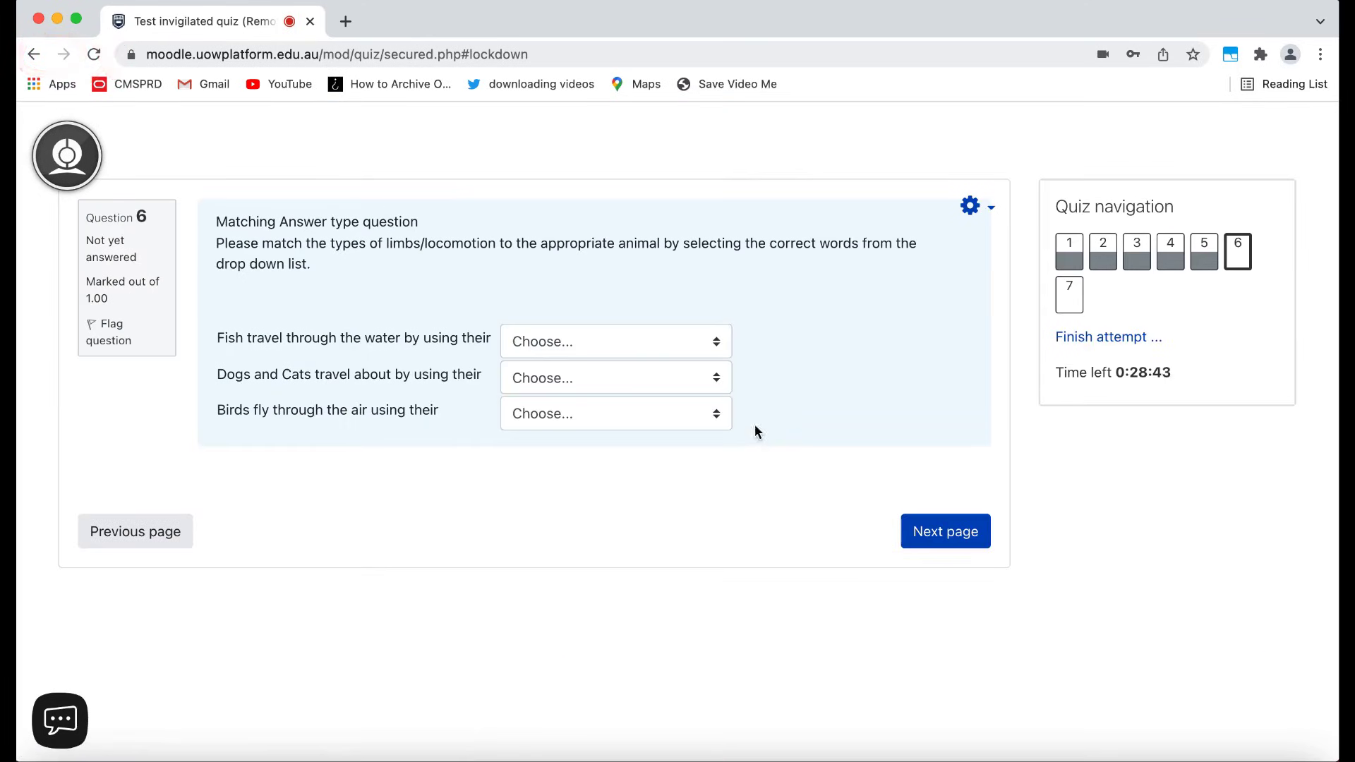
Match fish to Magical Teleportation Abilities, dogs and cats to Tentacles, and birds to Fins.
left_click(616, 341)
left_click(610, 388)
left_click(616, 377)
left_click(547, 401)
left_click(629, 415)
left_click(612, 484)
Answer question 7 with 10, then submit all answers and confirm finishing the attempt.
left_click(946, 532)
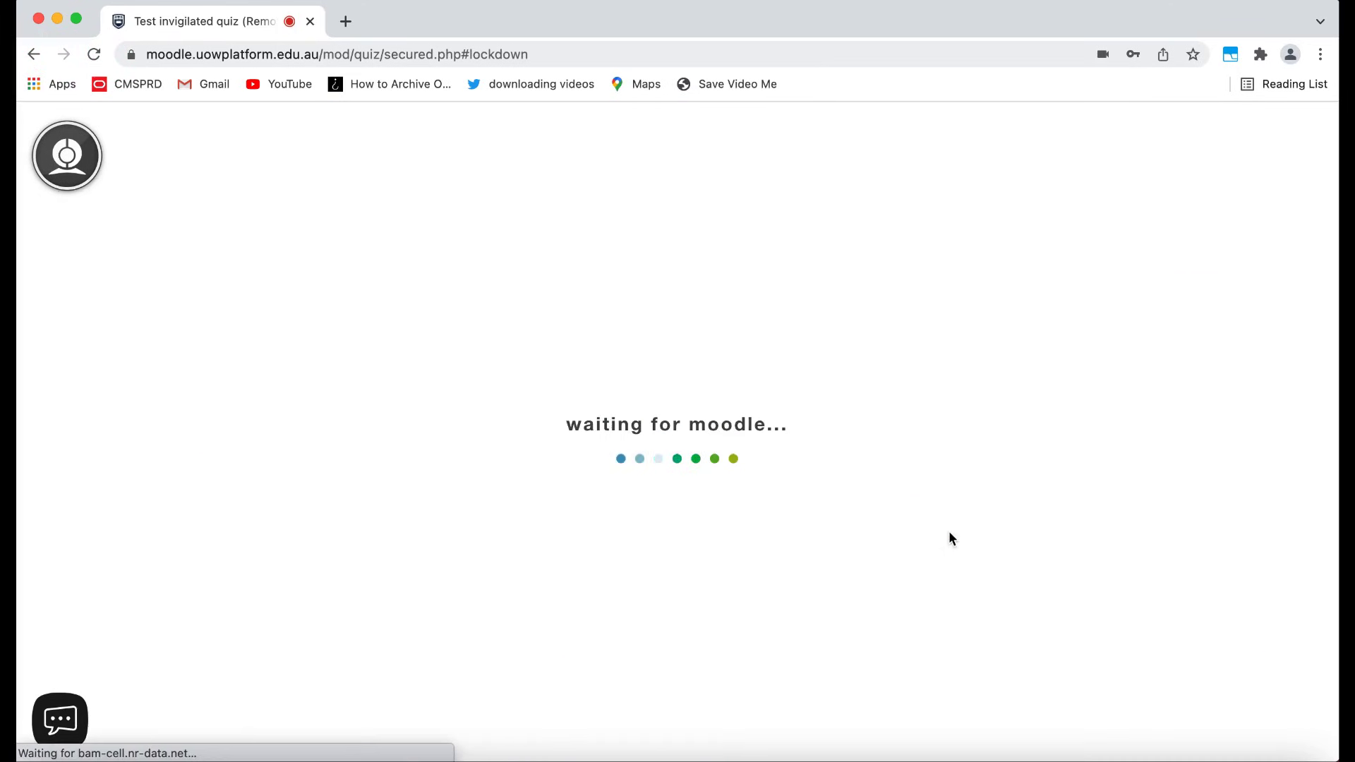
type("10")
left_click(905, 662)
scroll(846, 635, "down", 3)
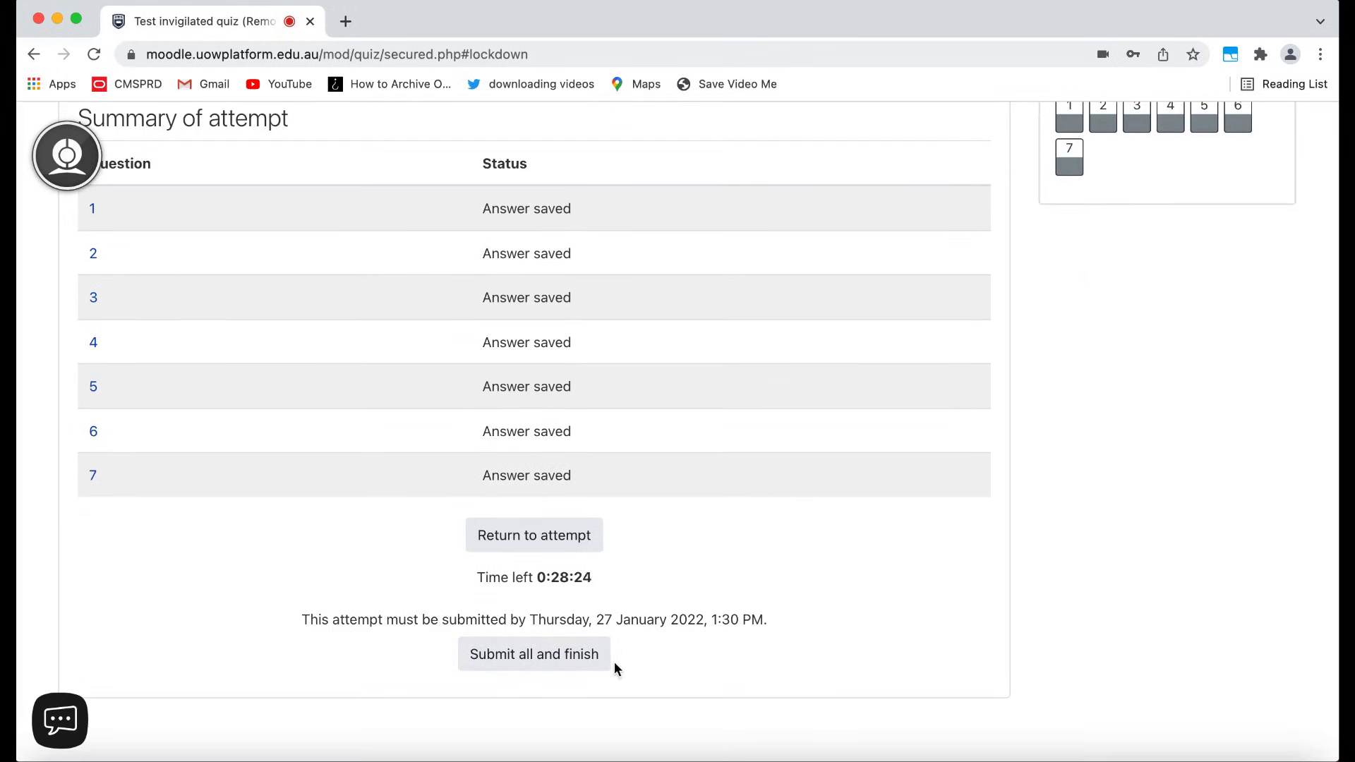
left_click(589, 668)
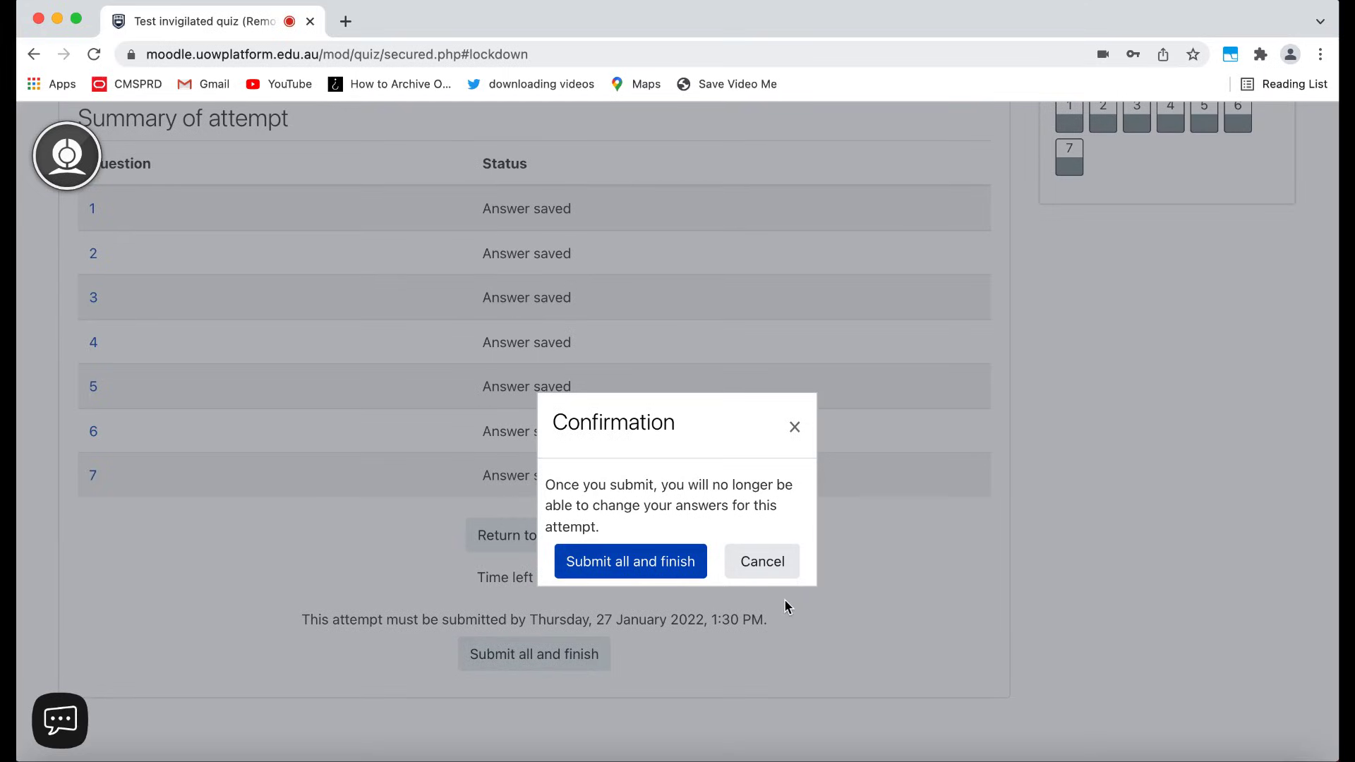
left_click(639, 565)
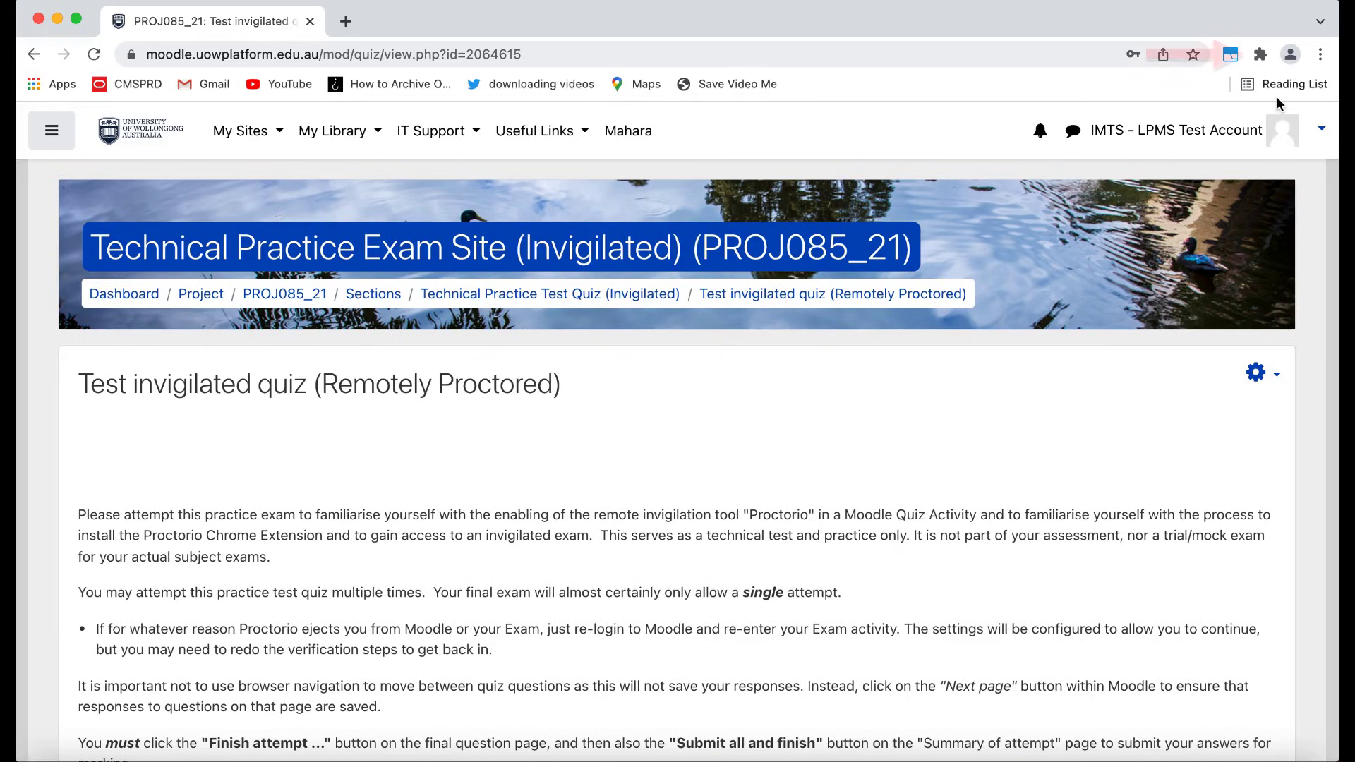
From the Extensions menu, choose Remove from Chrome for Proctorio and confirm the removal.
left_click(1260, 56)
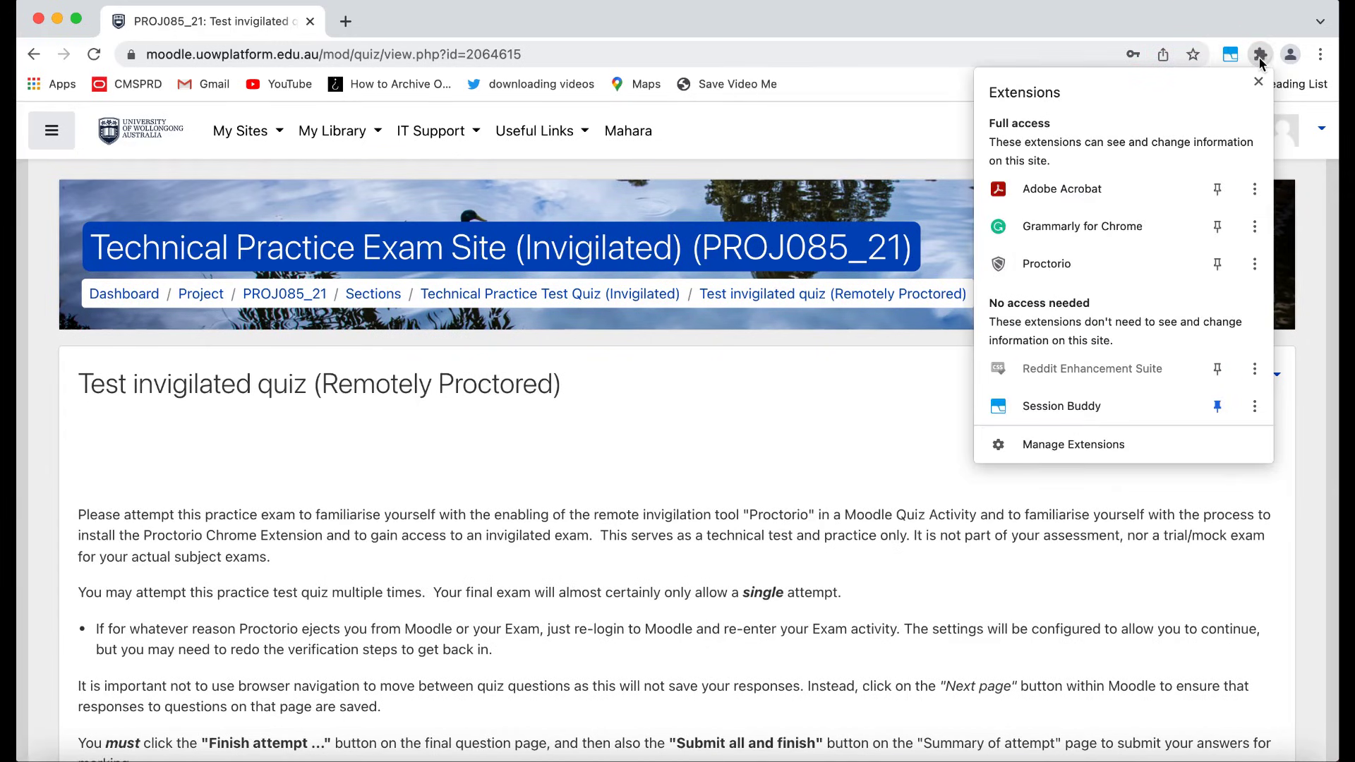
left_click(1251, 266)
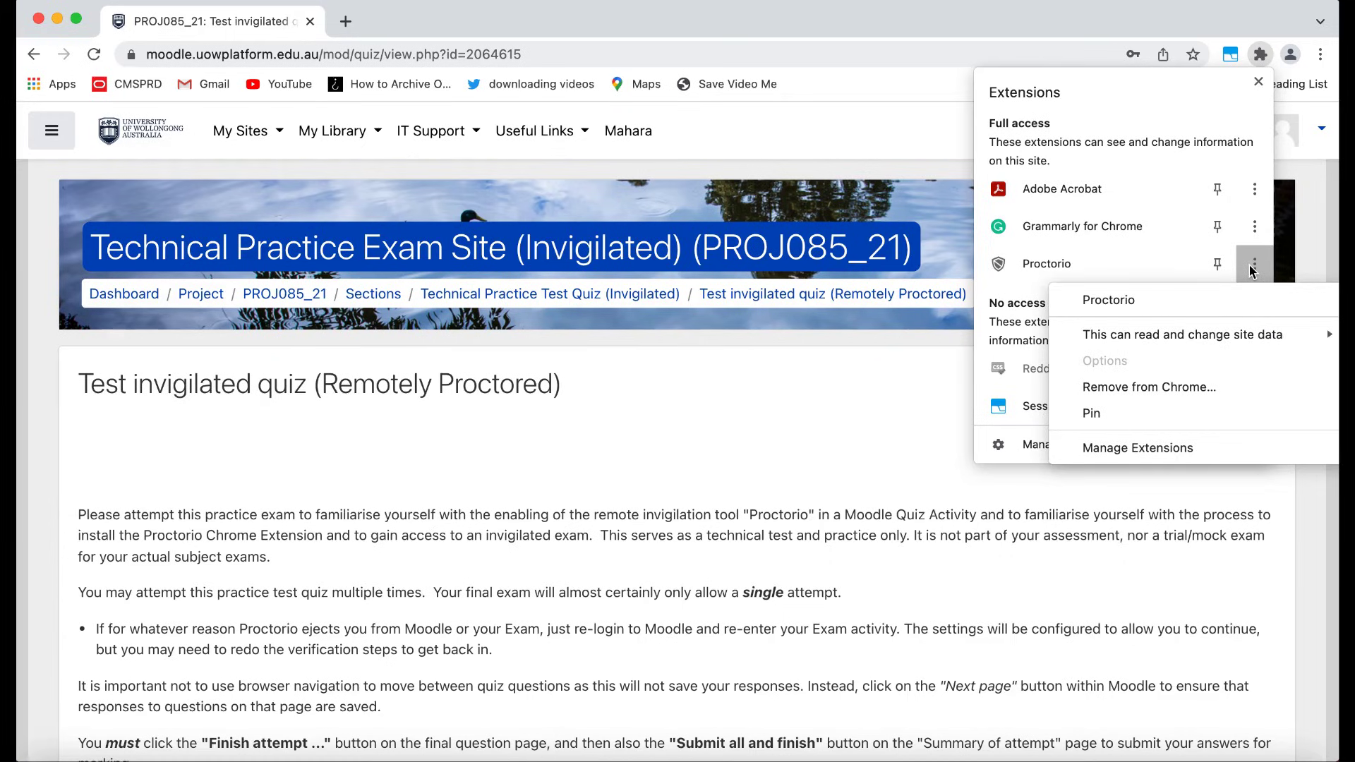
left_click(1197, 389)
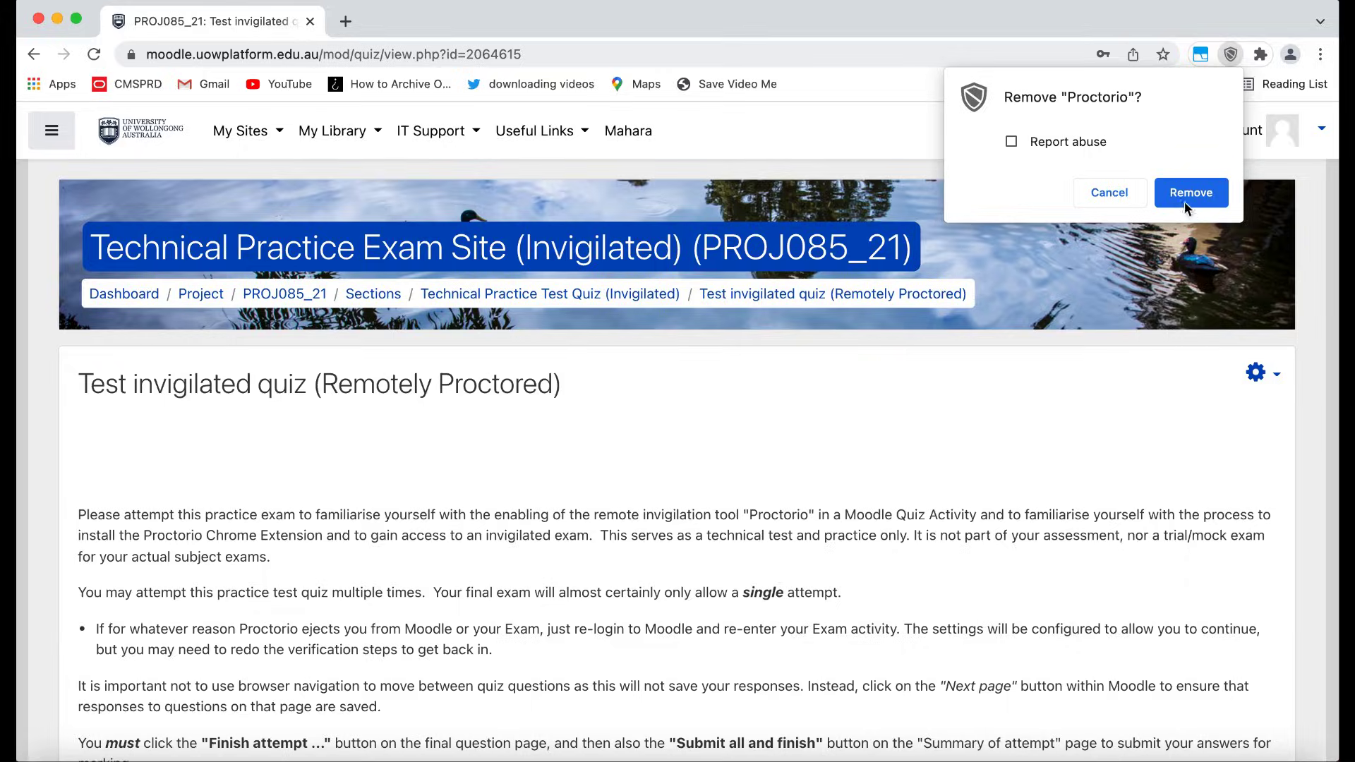
left_click(1184, 200)
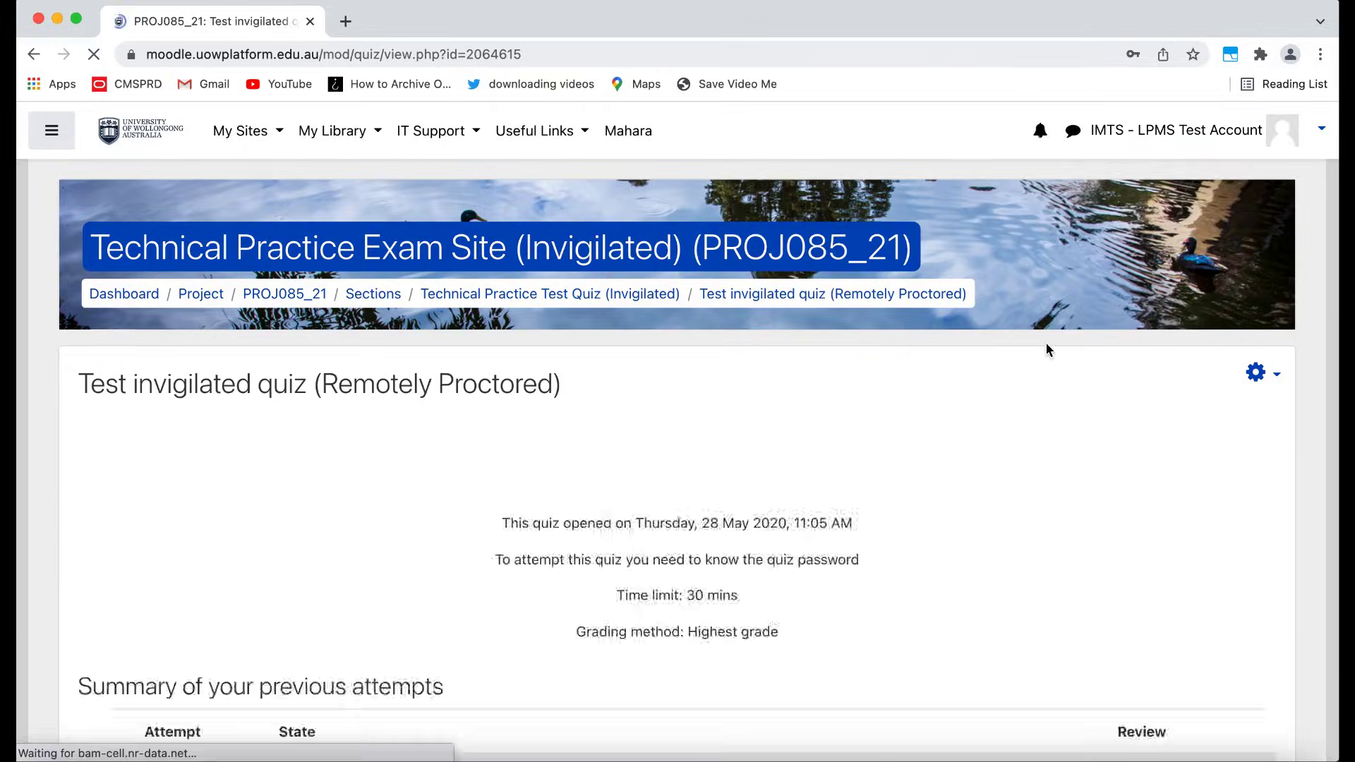